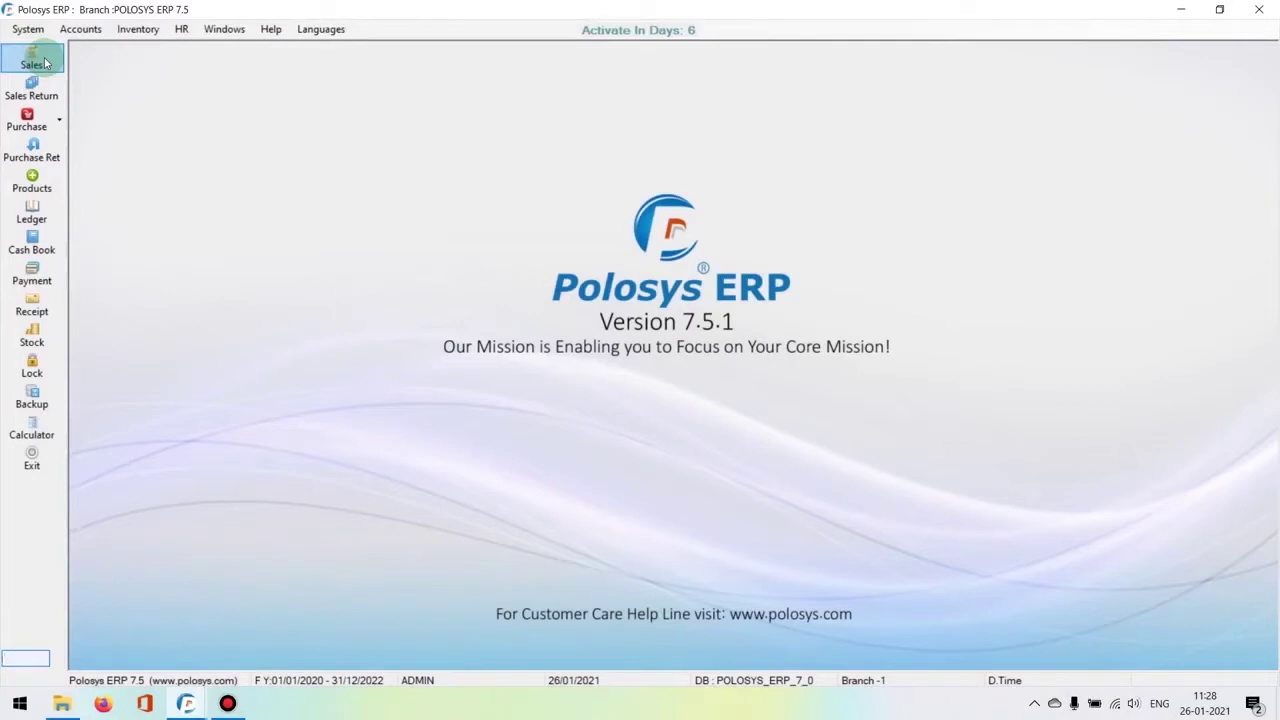
Start a new sales invoice and open a blank customer record from its customer list
{"action": "left_click", "coordinate": [49, 64]}
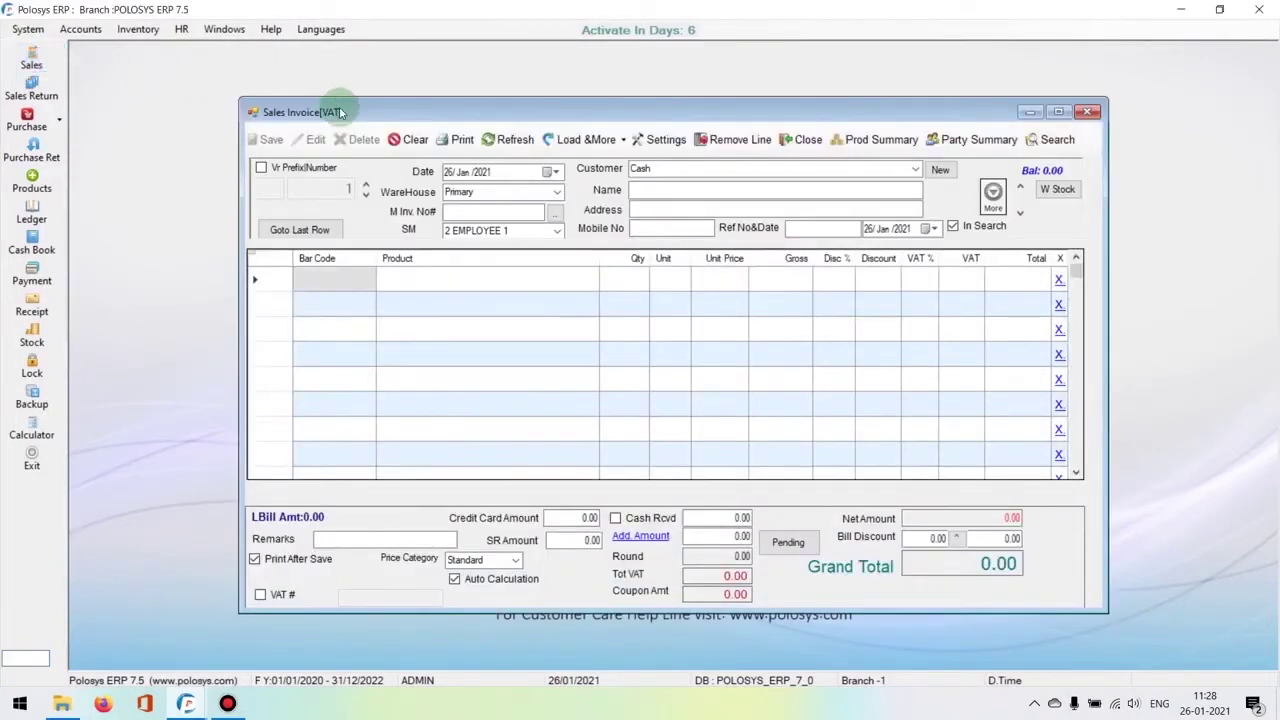
{"action": "left_click", "coordinate": [815, 170]}
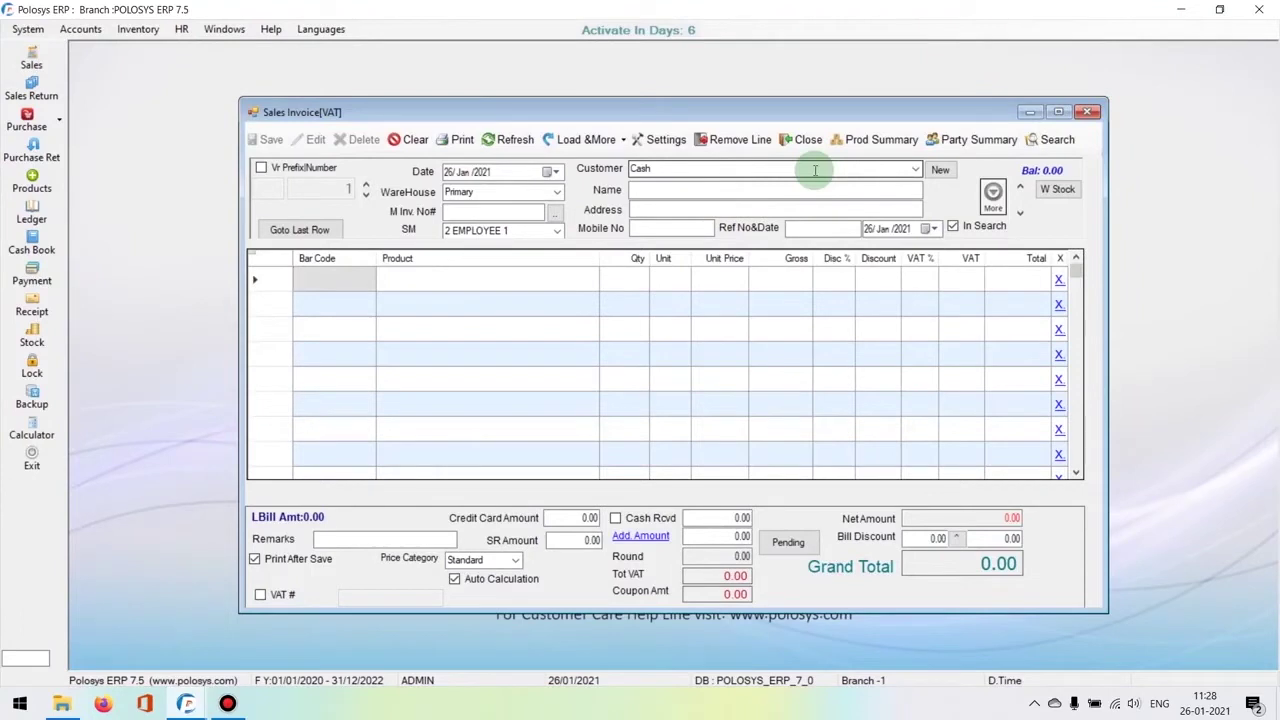
{"action": "left_click", "coordinate": [917, 170]}
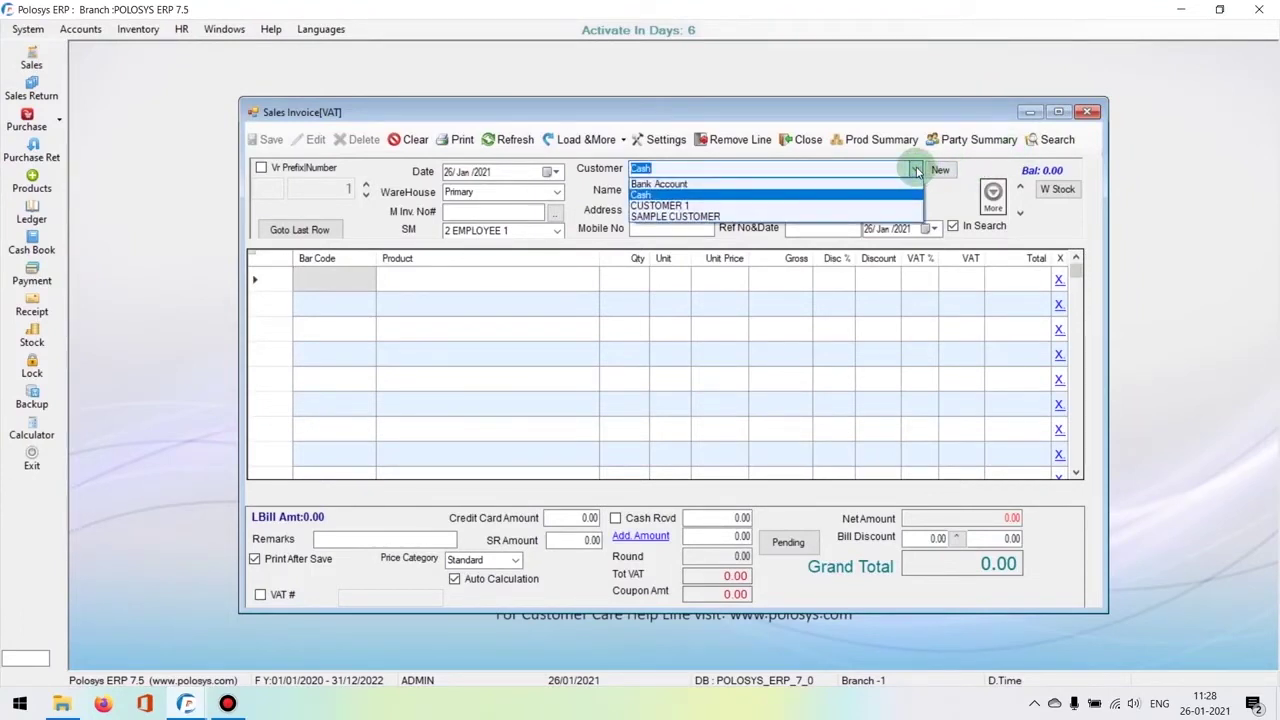
{"action": "left_click", "coordinate": [953, 192]}
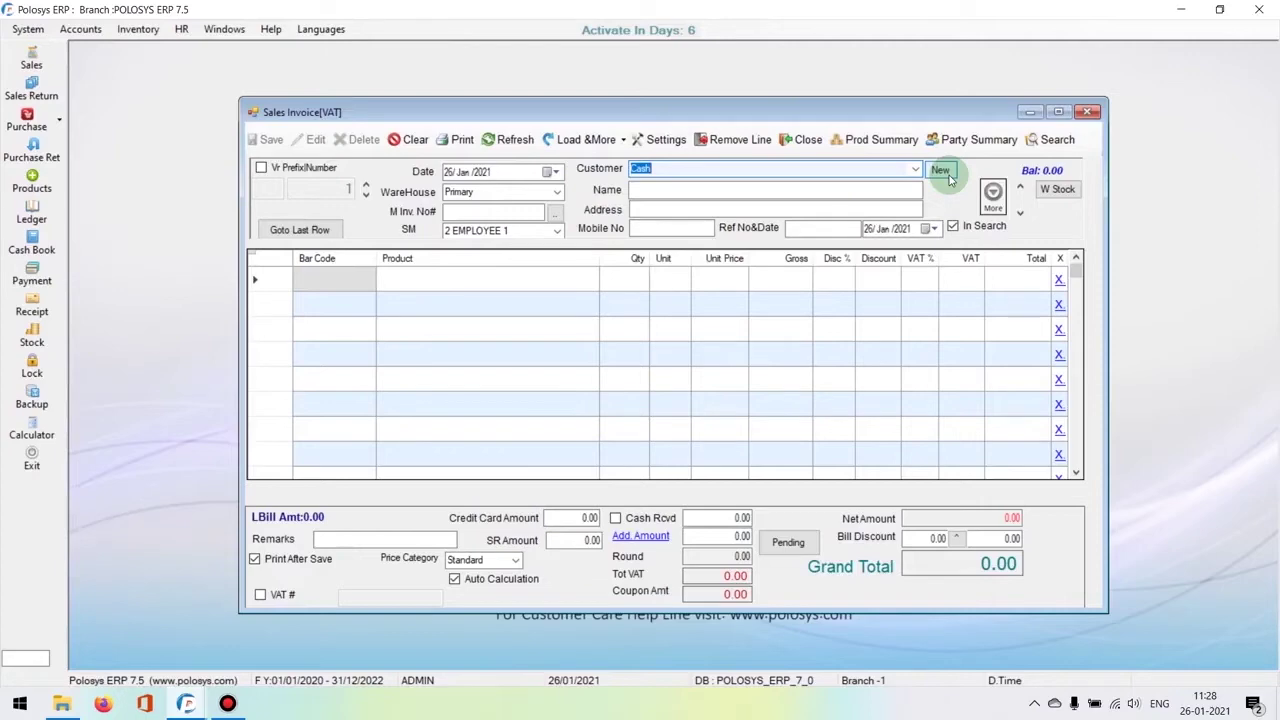
{"action": "left_click", "coordinate": [943, 172]}
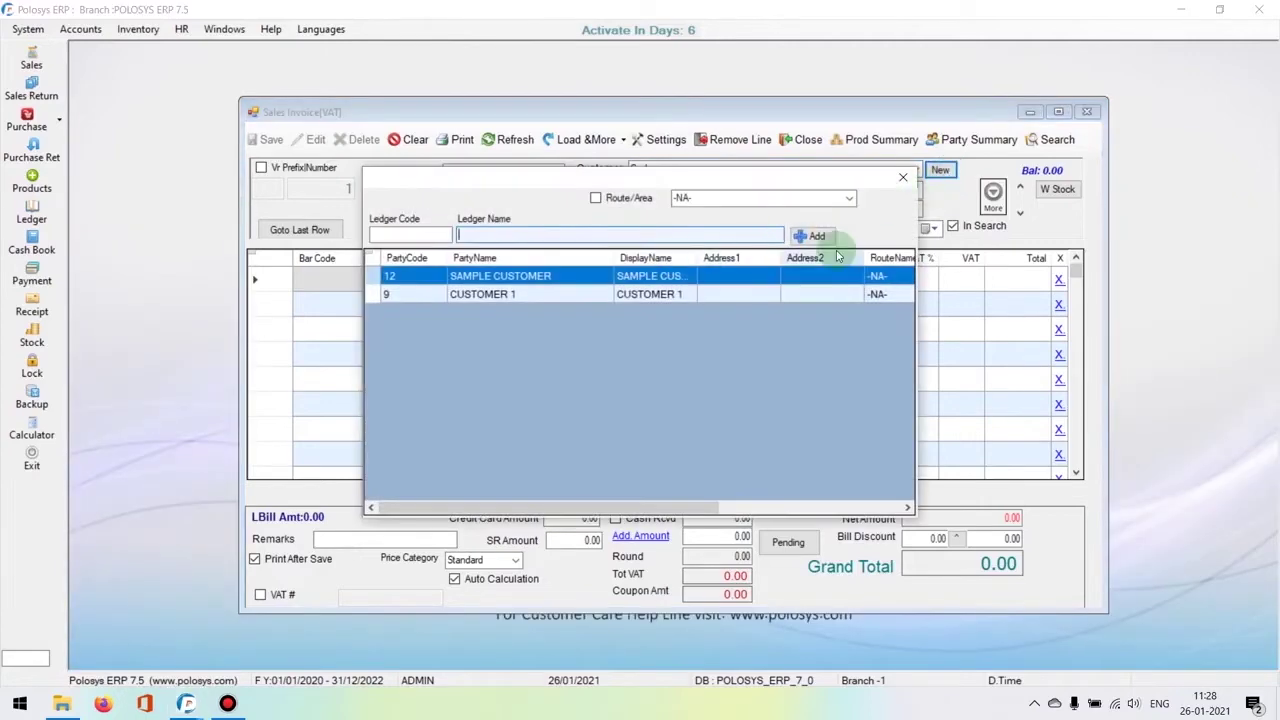
{"action": "left_click", "coordinate": [810, 236]}
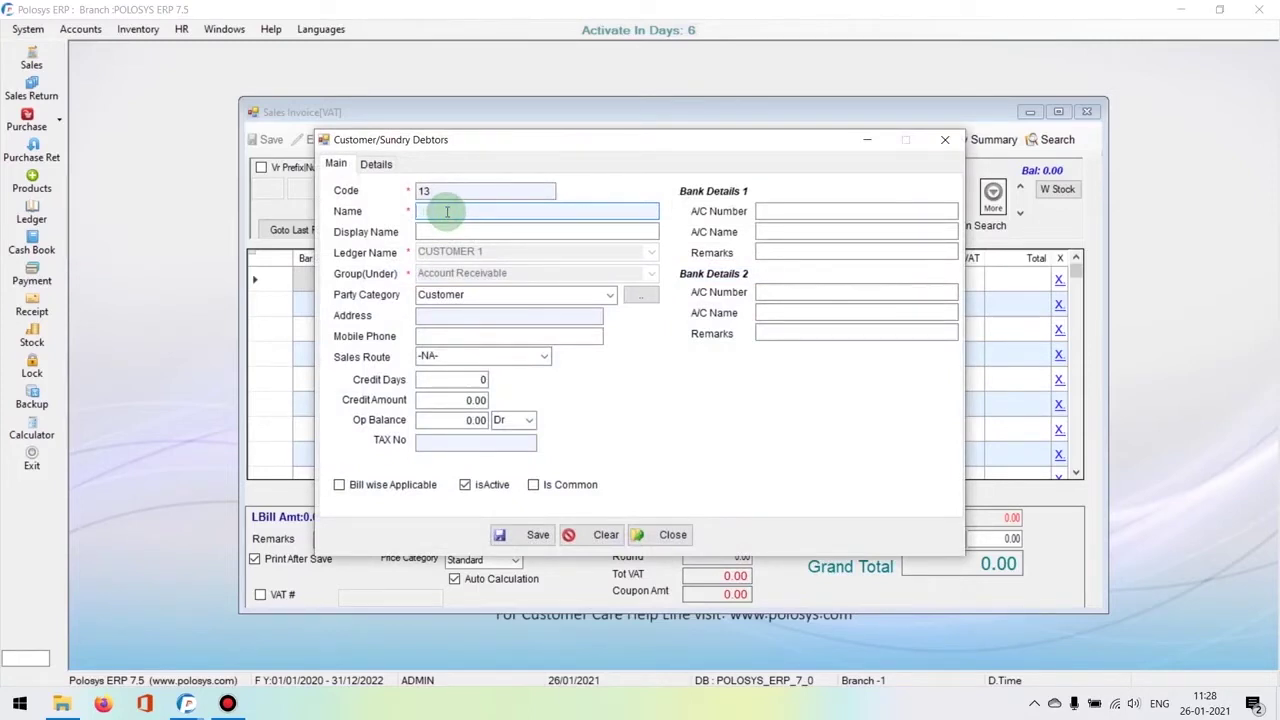
Name the customer ABC CUSTOMER, set credit days 10 and credit amount 1000, enter the tax number, and enable Bill wise Applicable
{"action": "type", "text": "ABC CUSTOMER"}
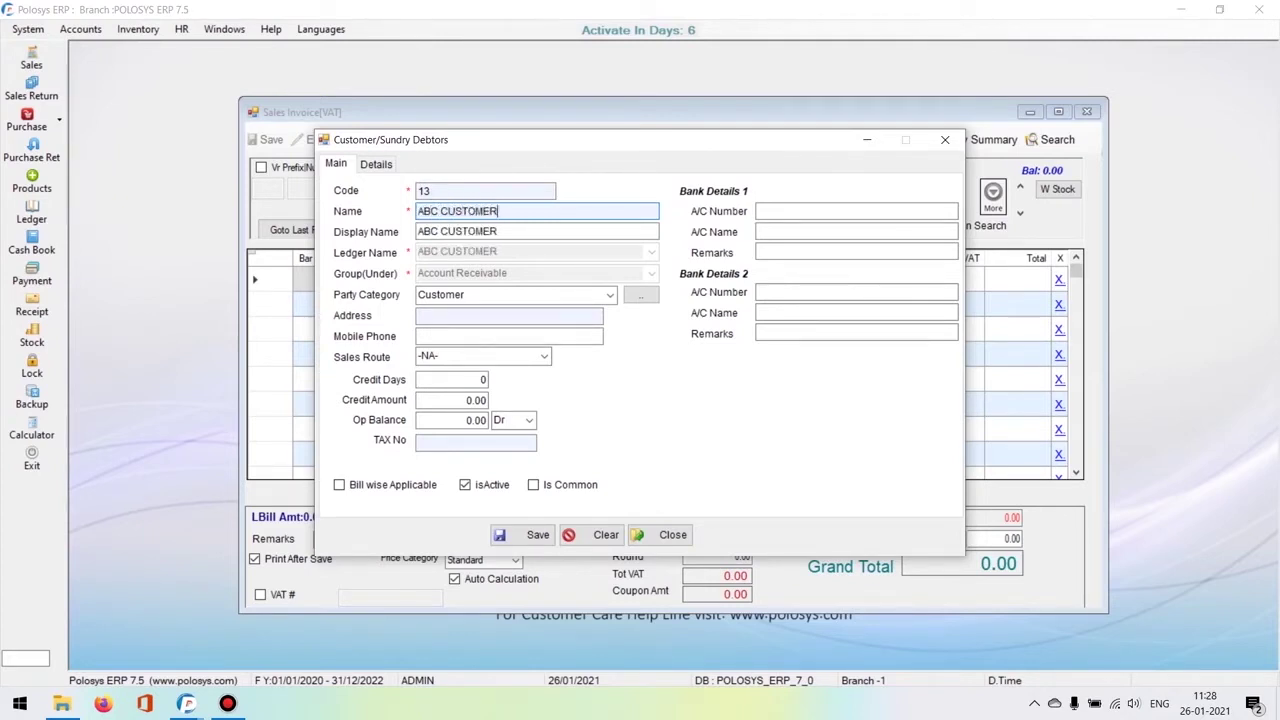
{"action": "key", "text": "Tab"}
{"action": "key", "text": "Tab"}
{"action": "key", "text": "Tab"}
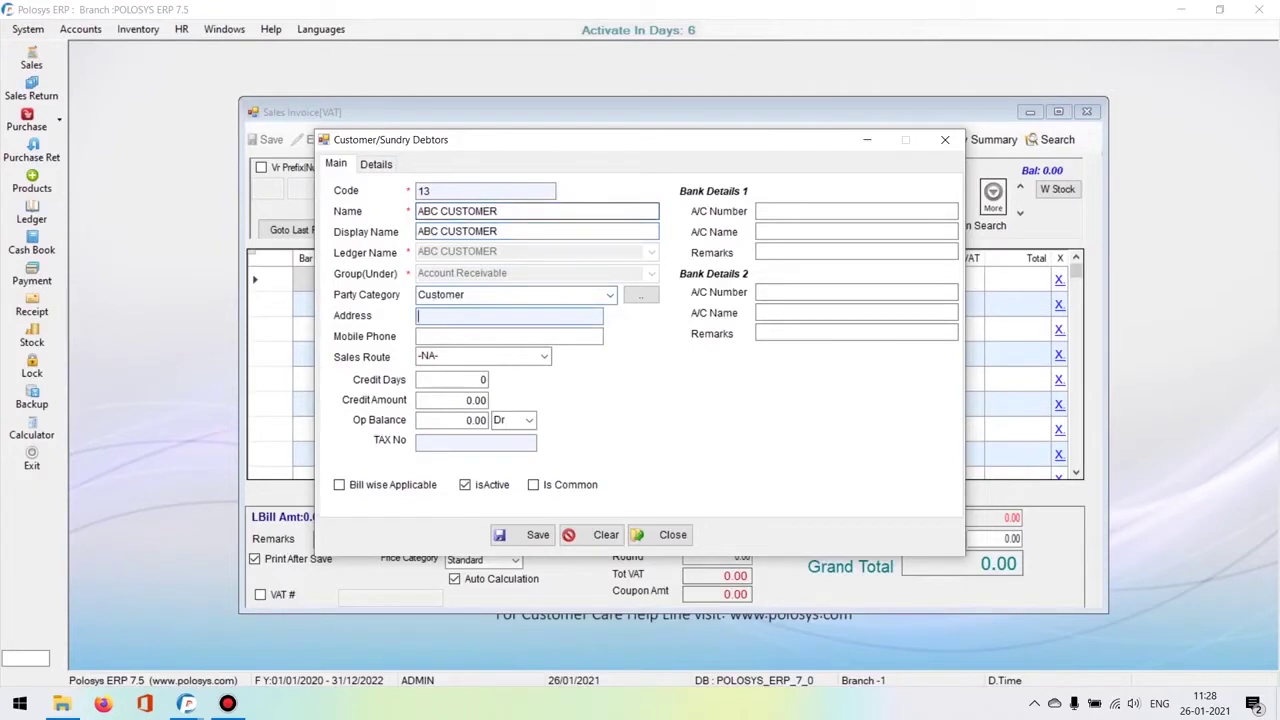
{"action": "left_click", "coordinate": [509, 336]}
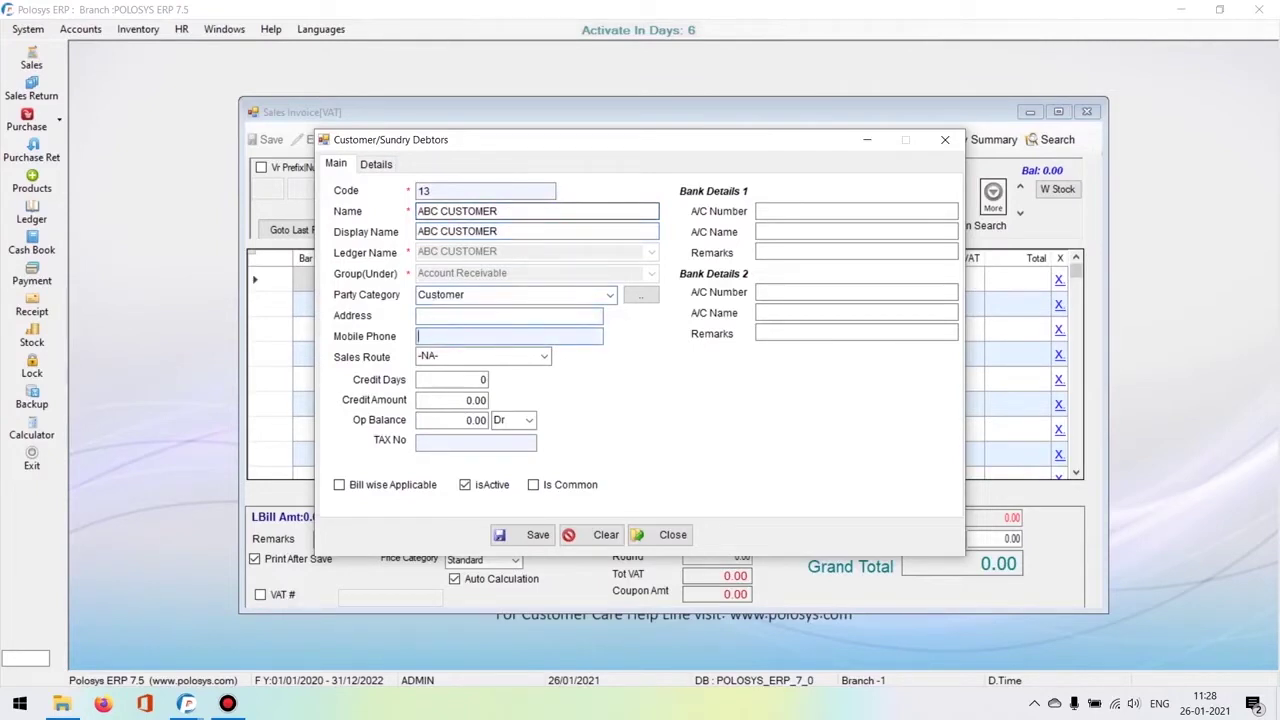
{"action": "key", "text": "Tab"}
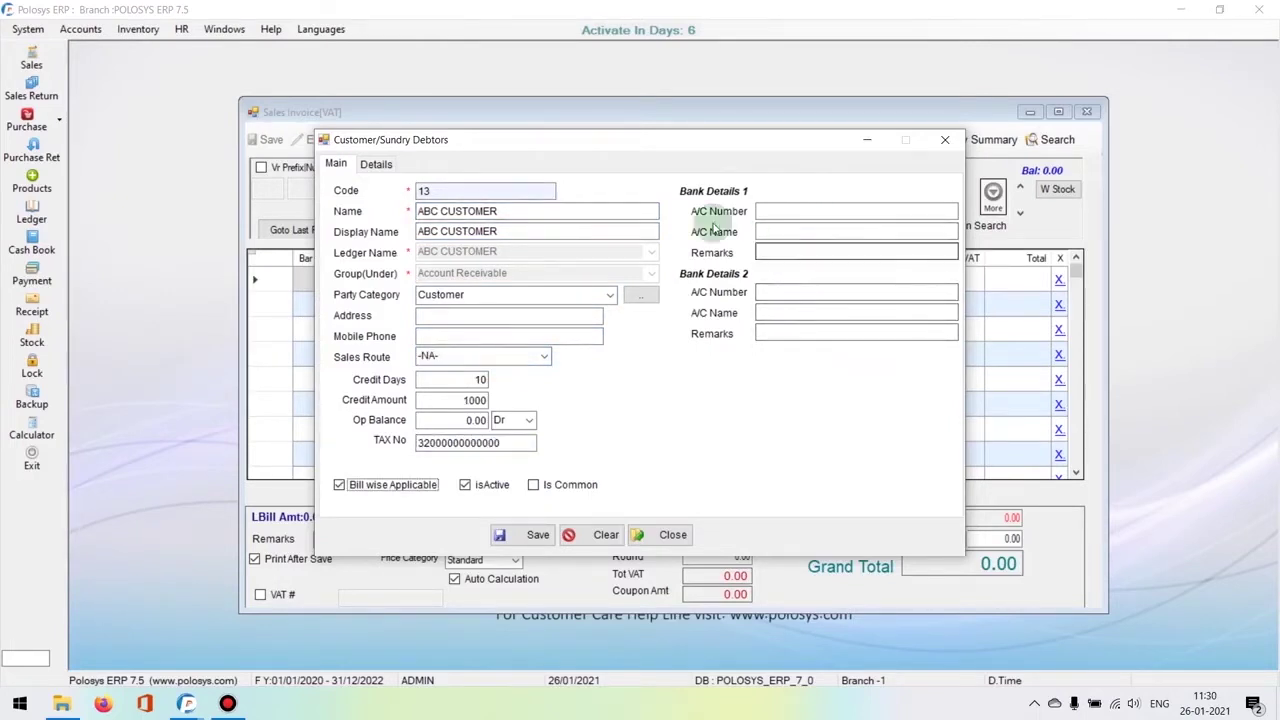
Review the additional customer details, save the record, and select ABC CUSTOMER as the invoice's customer
{"action": "left_click", "coordinate": [376, 168]}
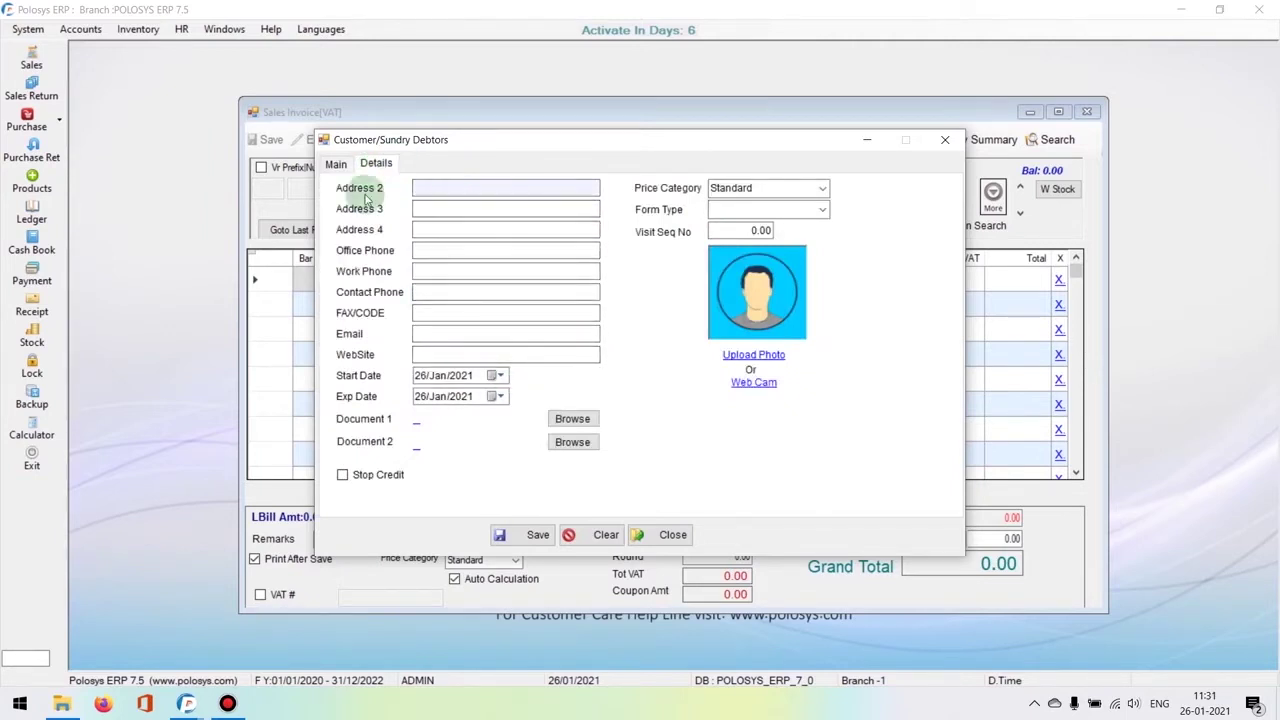
{"action": "left_click", "coordinate": [533, 534]}
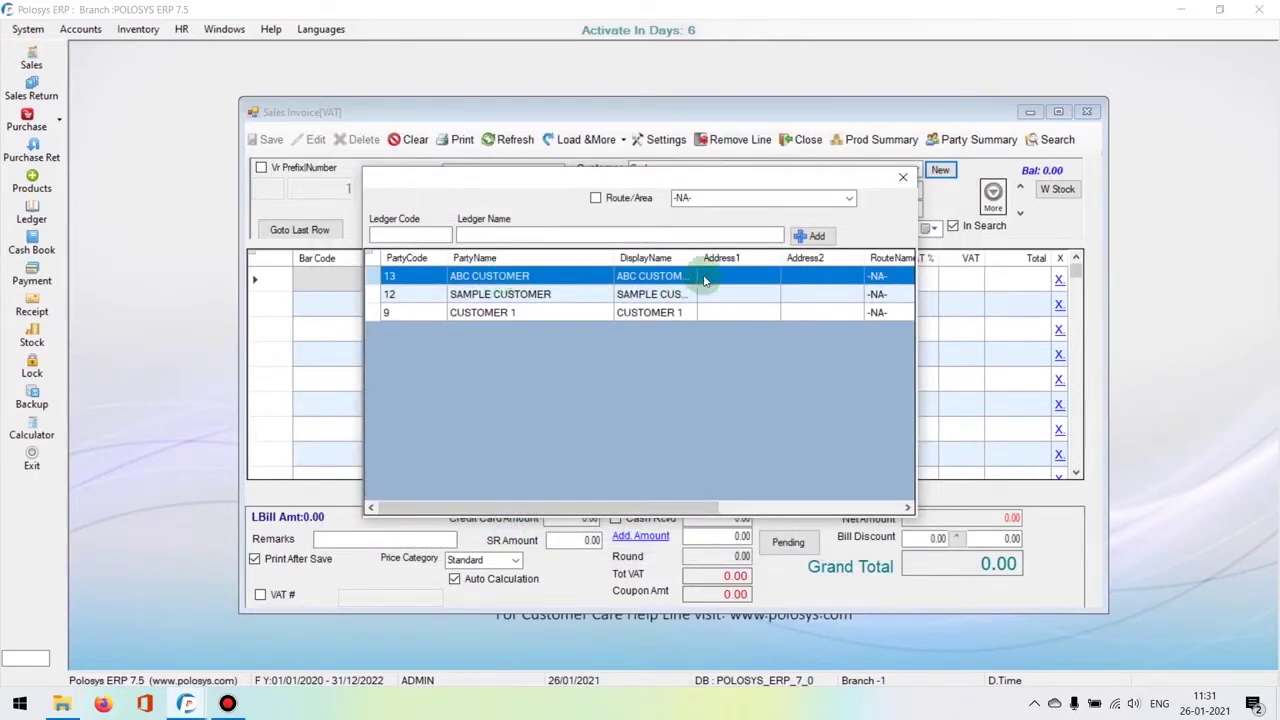
{"action": "double_click", "coordinate": [704, 281]}
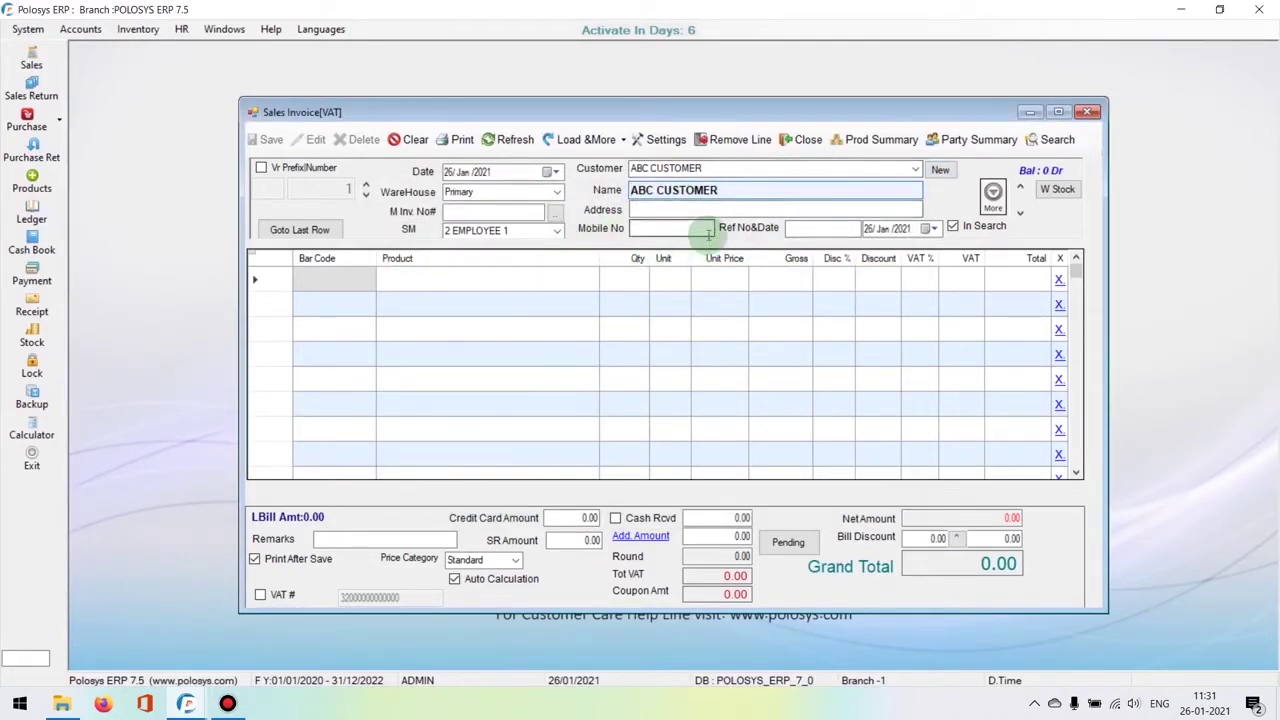
Add SAMSUNG MOBILE to the first invoice line by searching the products for MOB
{"action": "key", "text": "Tab"}
{"action": "left_click", "coordinate": [339, 282]}
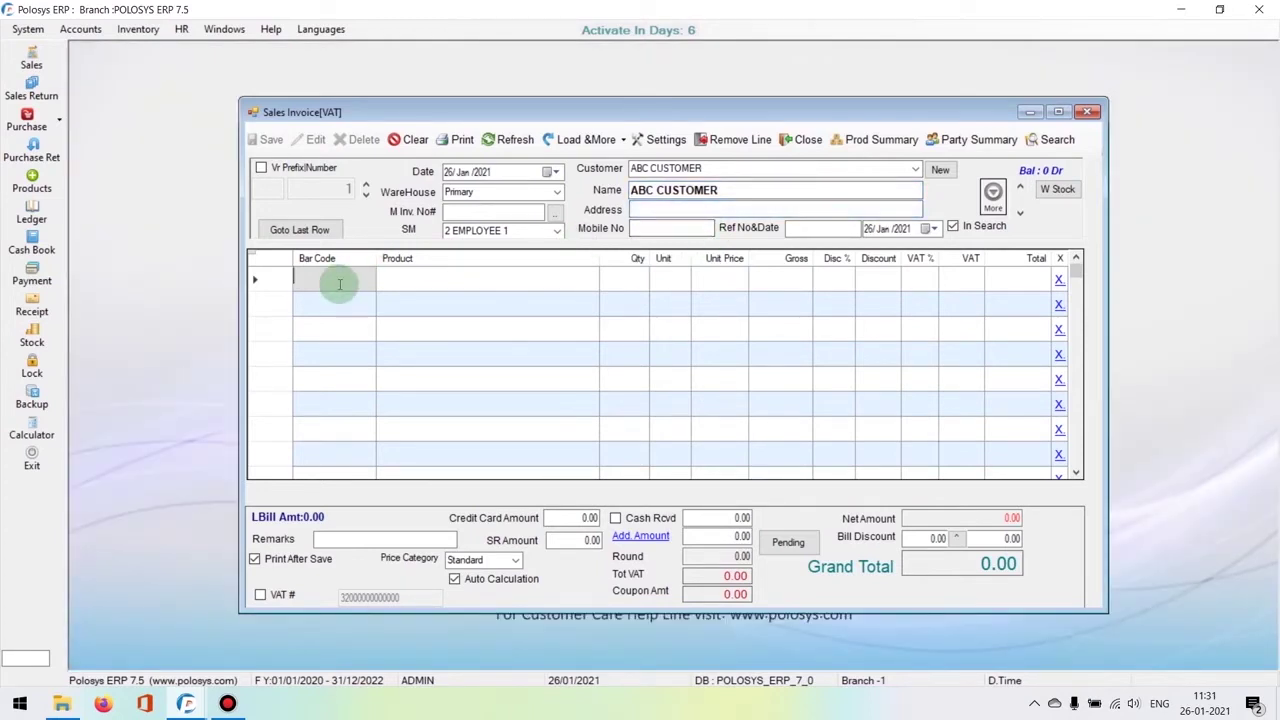
{"action": "key", "text": "Return"}
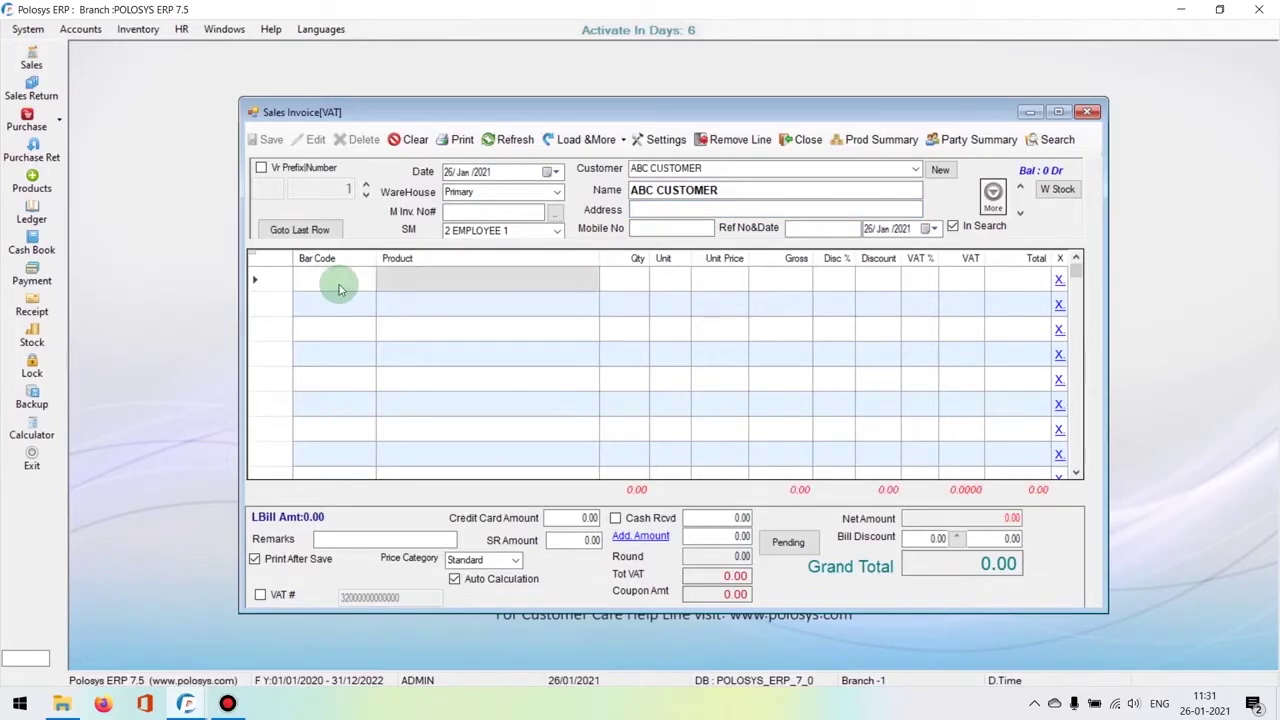
{"action": "type", "text": "SUNG"}
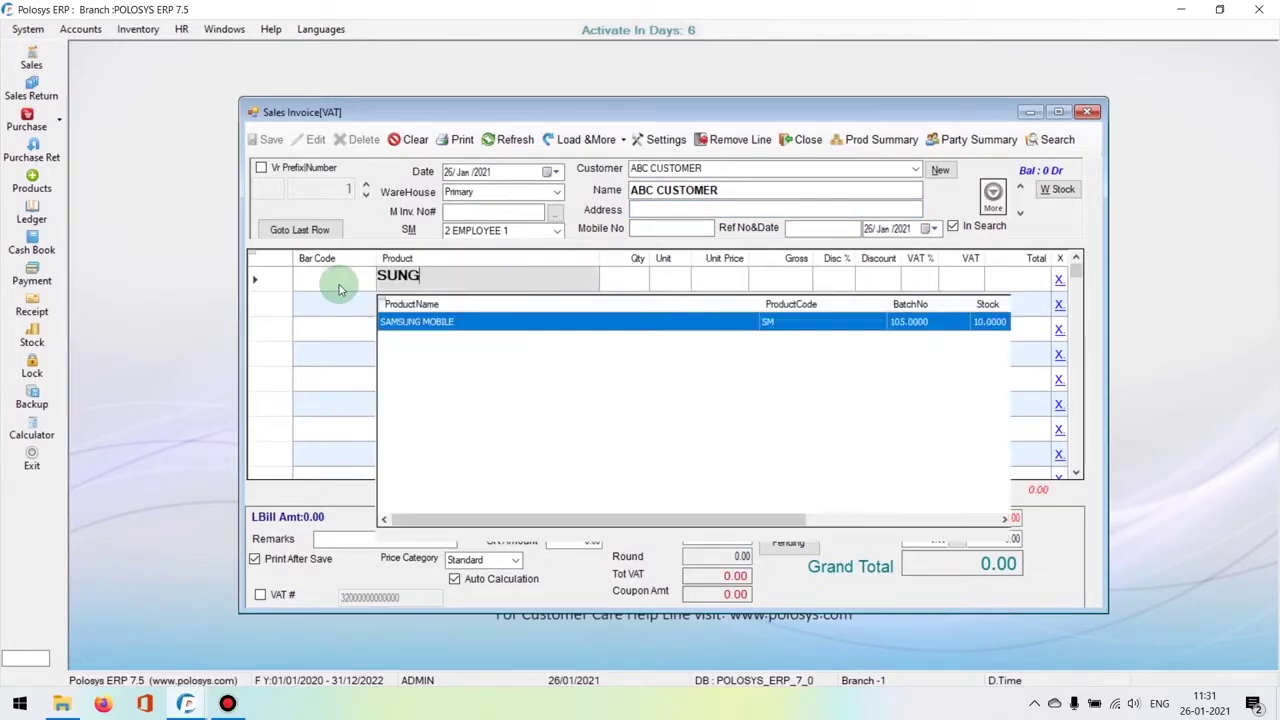
{"action": "key", "text": "BackSpace"}
{"action": "key", "text": "BackSpace"}
{"action": "key", "text": "BackSpace"}
{"action": "key", "text": "BackSpace"}
{"action": "type", "text": "MOB"}
{"action": "key", "text": "Return"}
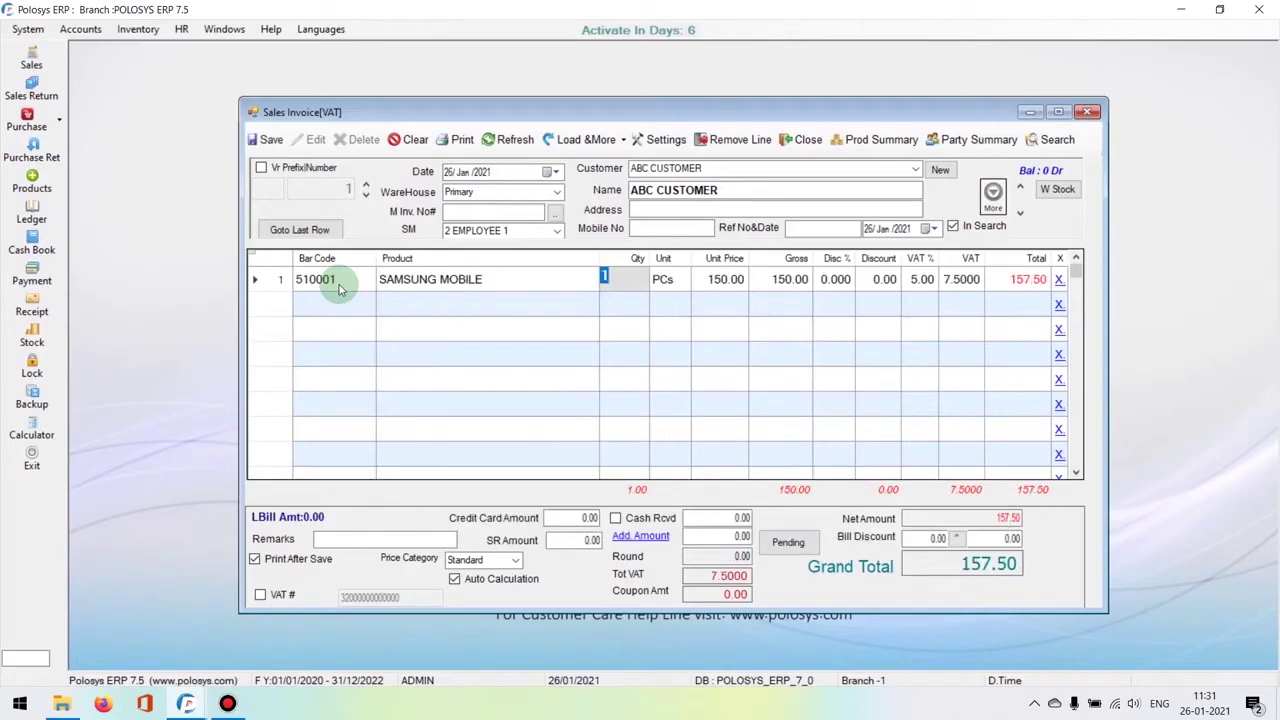
Set the SAMSUNG MOBILE line to quantity 2 and unit price 145, keeping the default line discount
{"action": "type", "text": "2"}
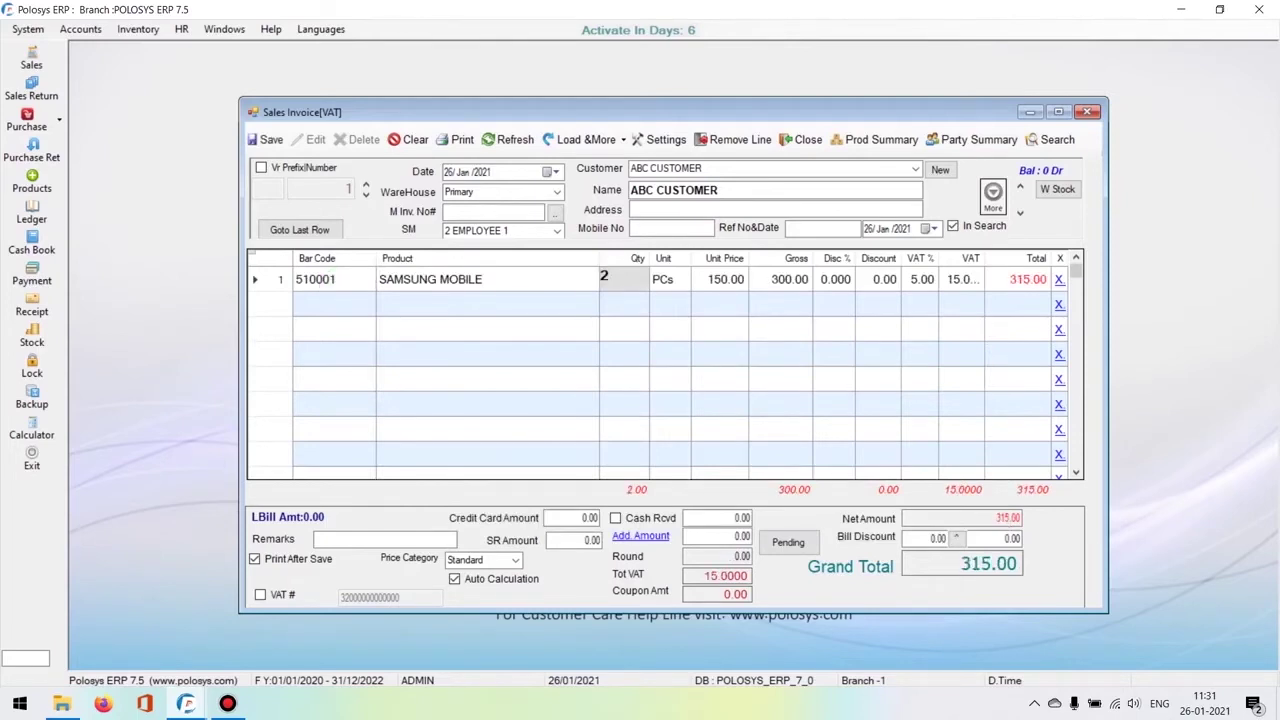
{"action": "key", "text": "Return"}
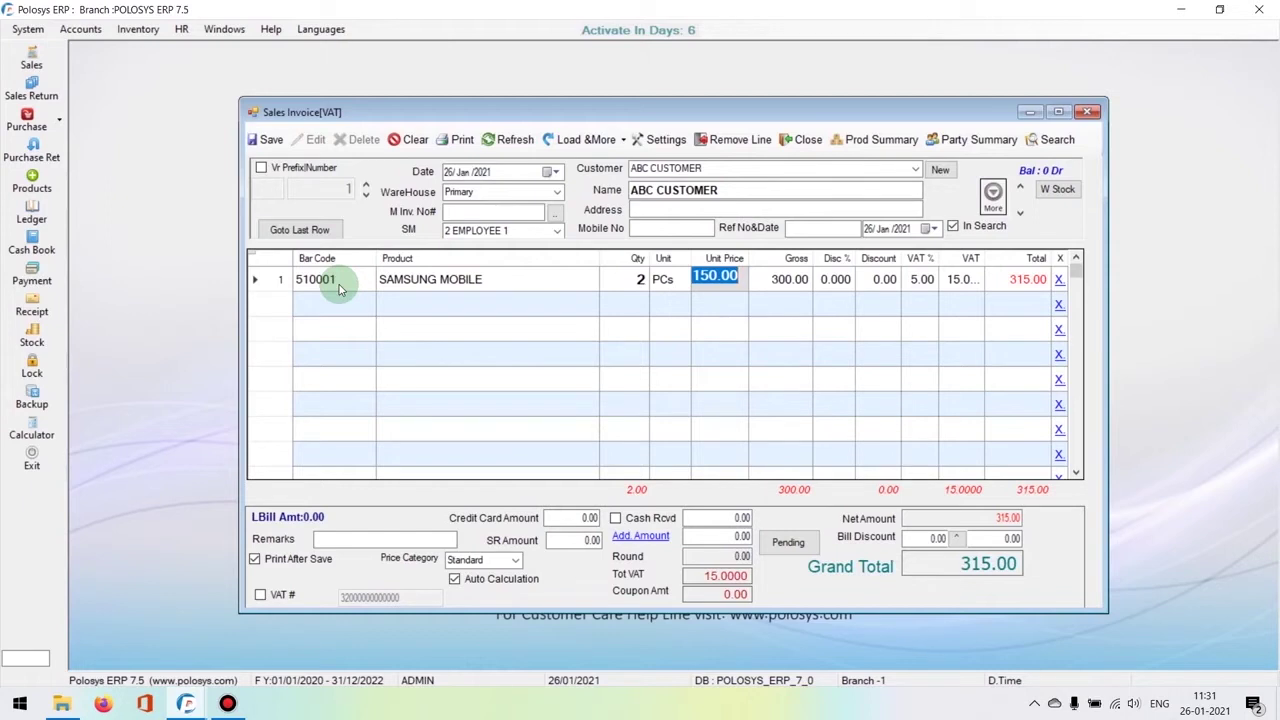
{"action": "type", "text": "145"}
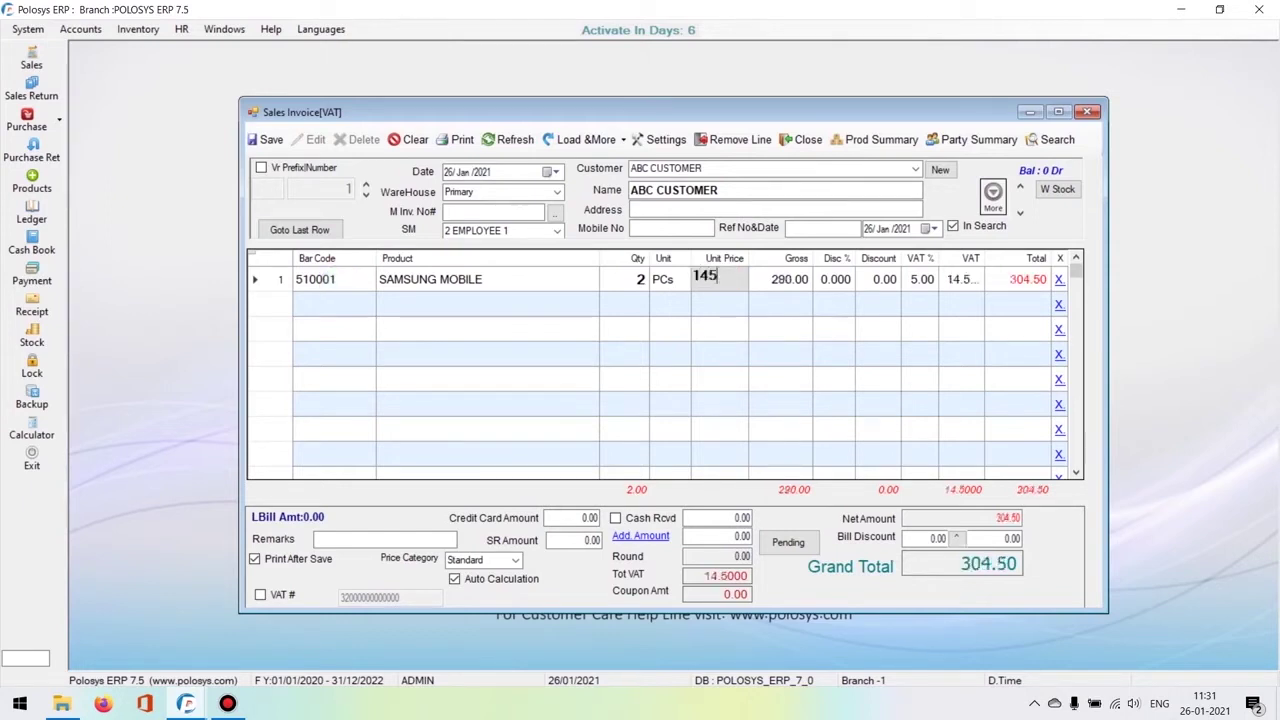
{"action": "key", "text": "Return"}
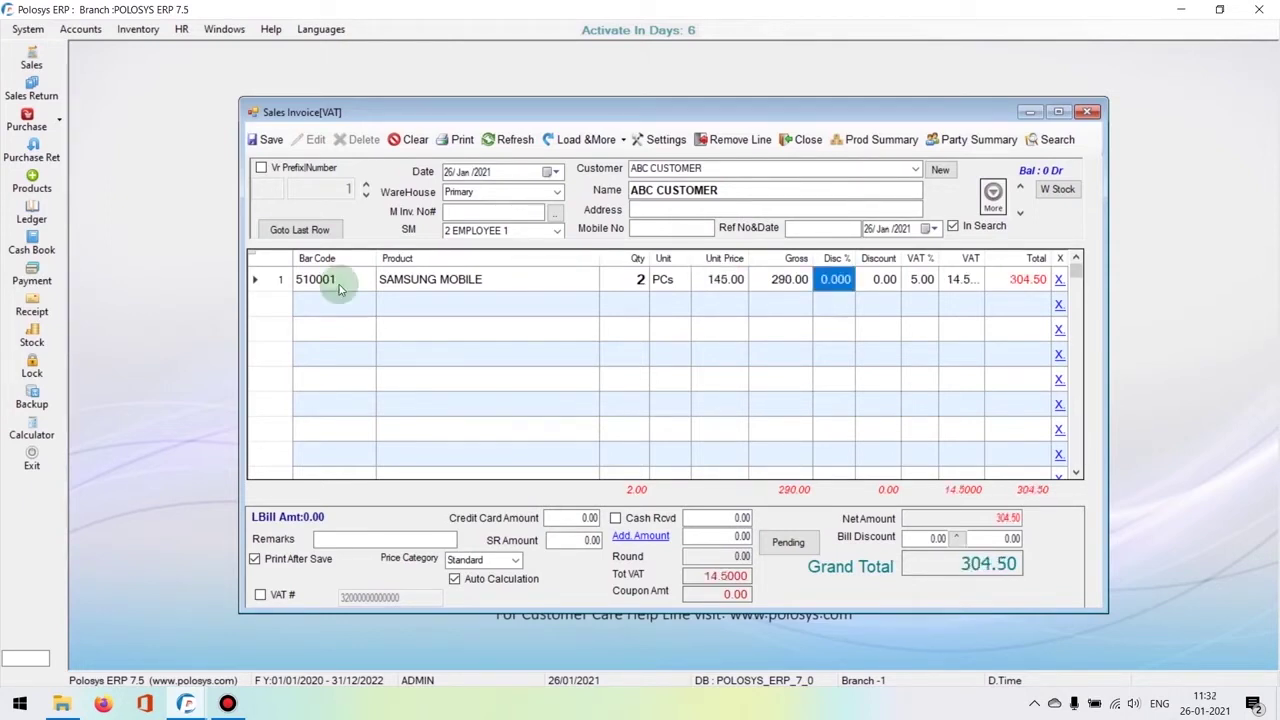
{"action": "key", "text": "Return"}
{"action": "key", "text": "Return"}
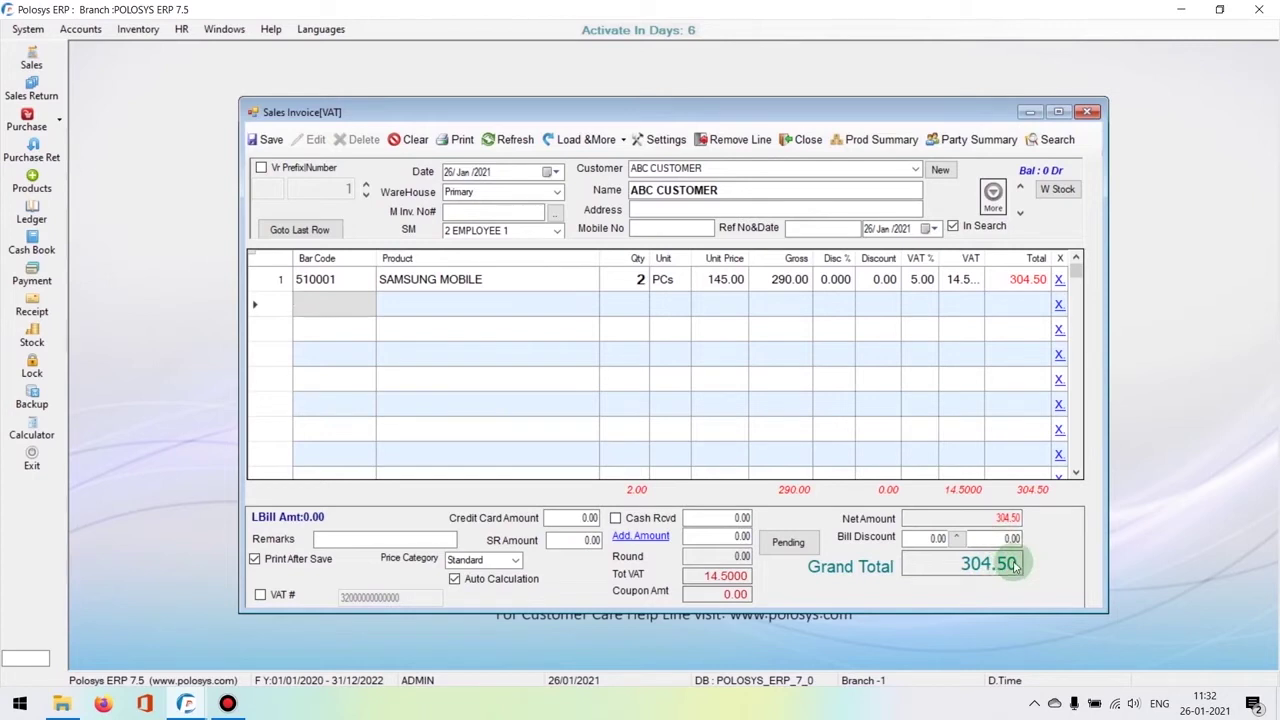
Apply a bill discount amount of 4.5 to the invoice and mark the grand total as cash received
{"action": "left_click", "coordinate": [1008, 539]}
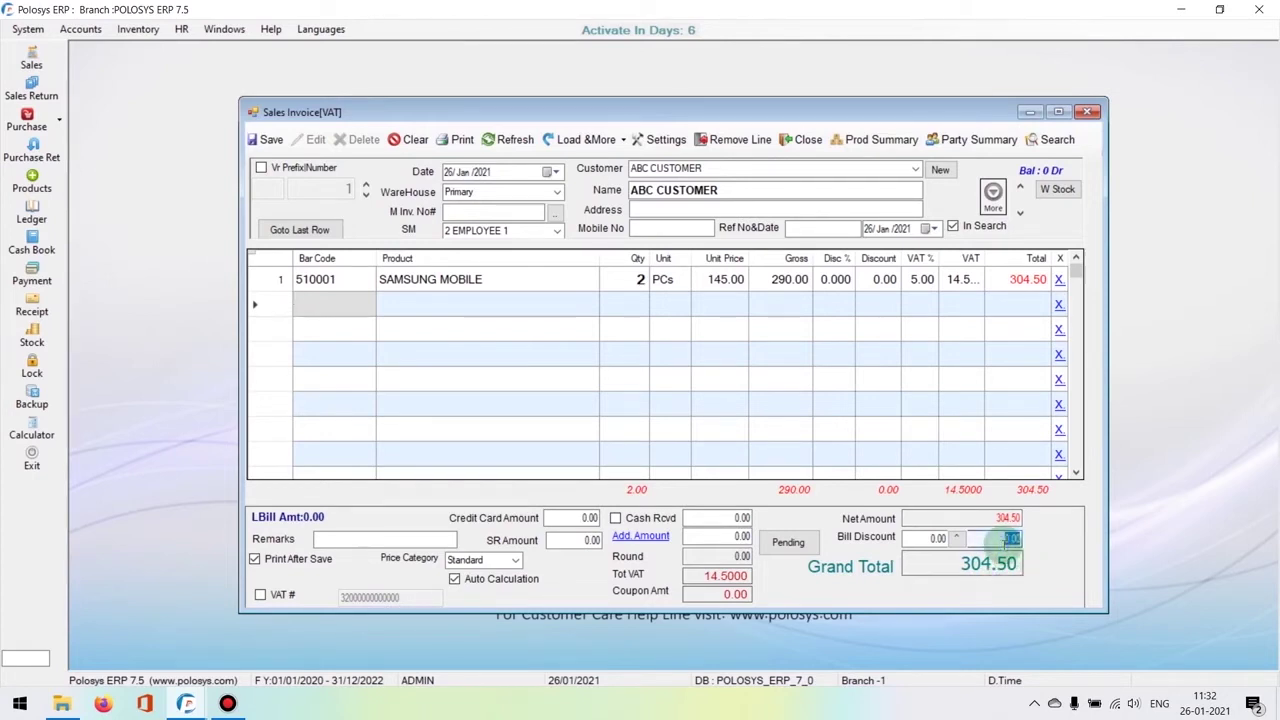
{"action": "type", "text": "4.5"}
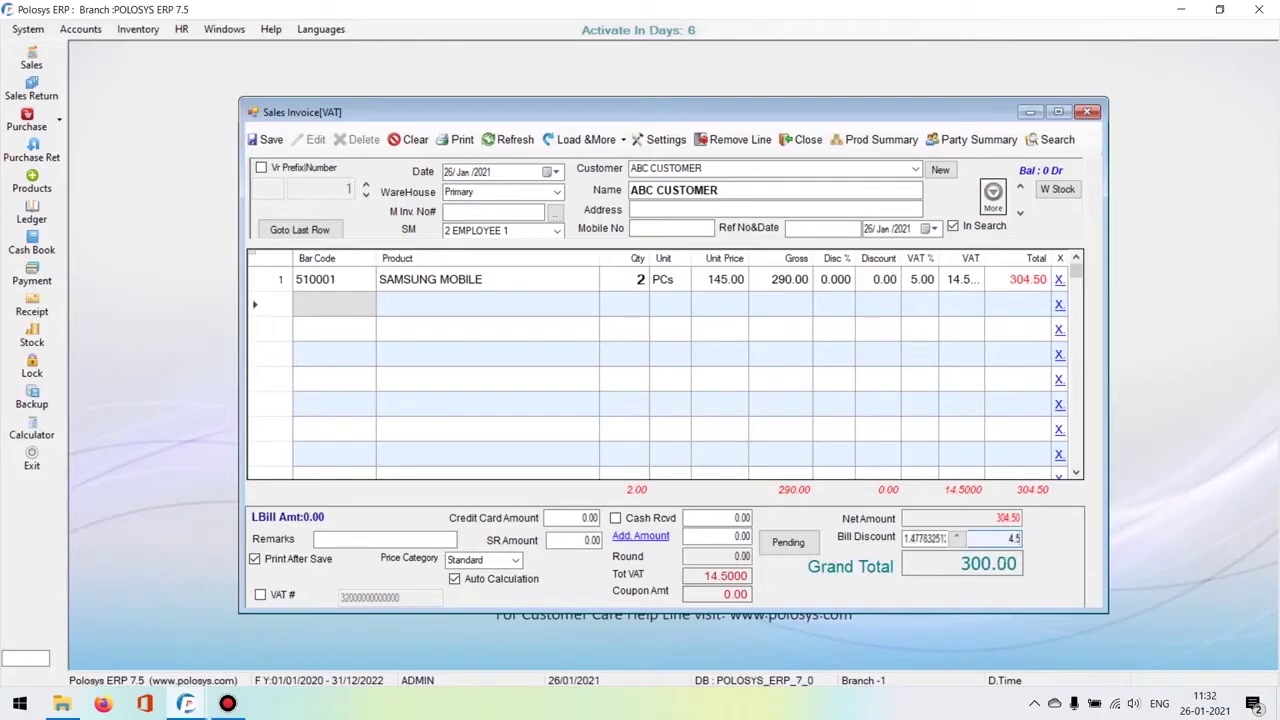
{"action": "left_click", "coordinate": [1000, 518]}
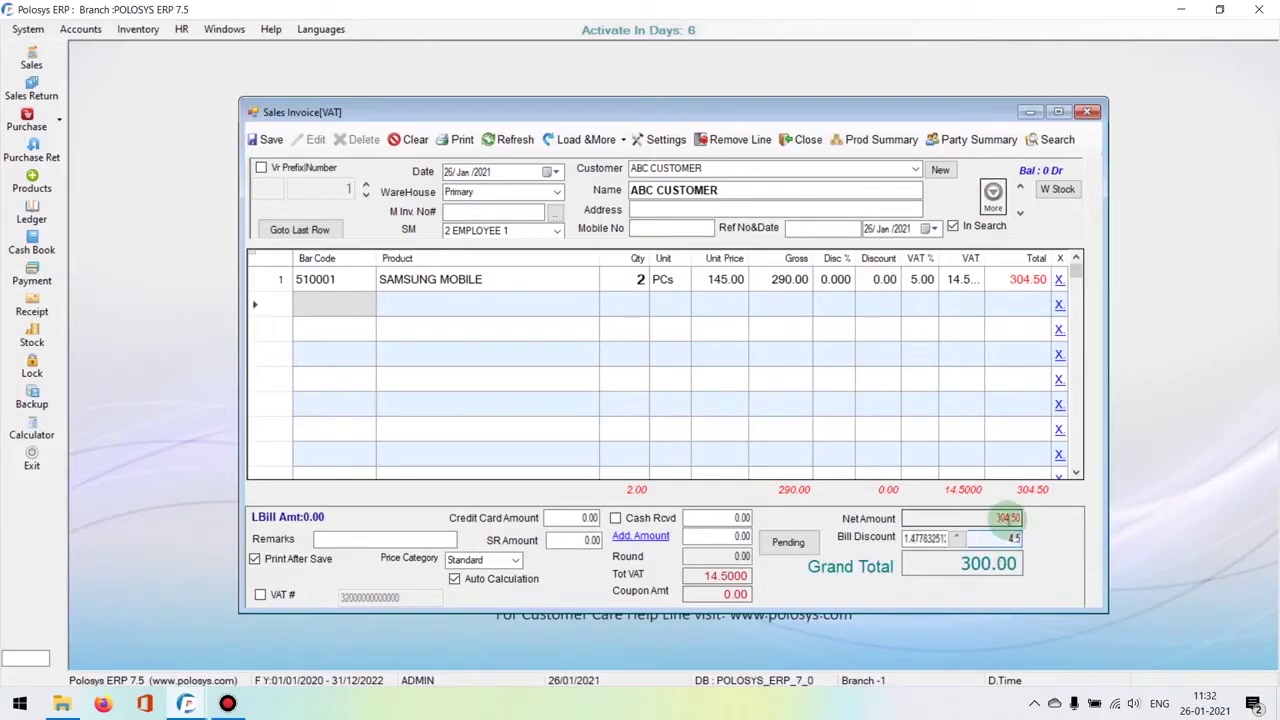
{"action": "left_click", "coordinate": [1013, 539]}
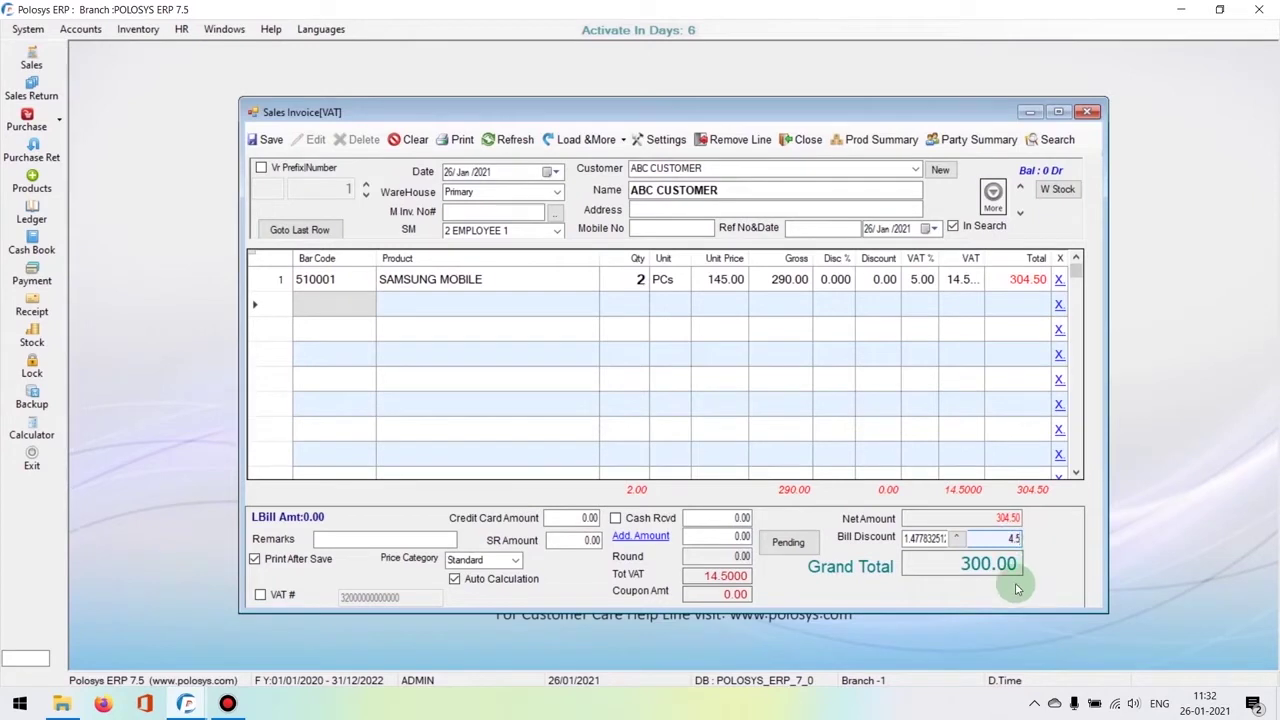
{"action": "left_click", "coordinate": [716, 517]}
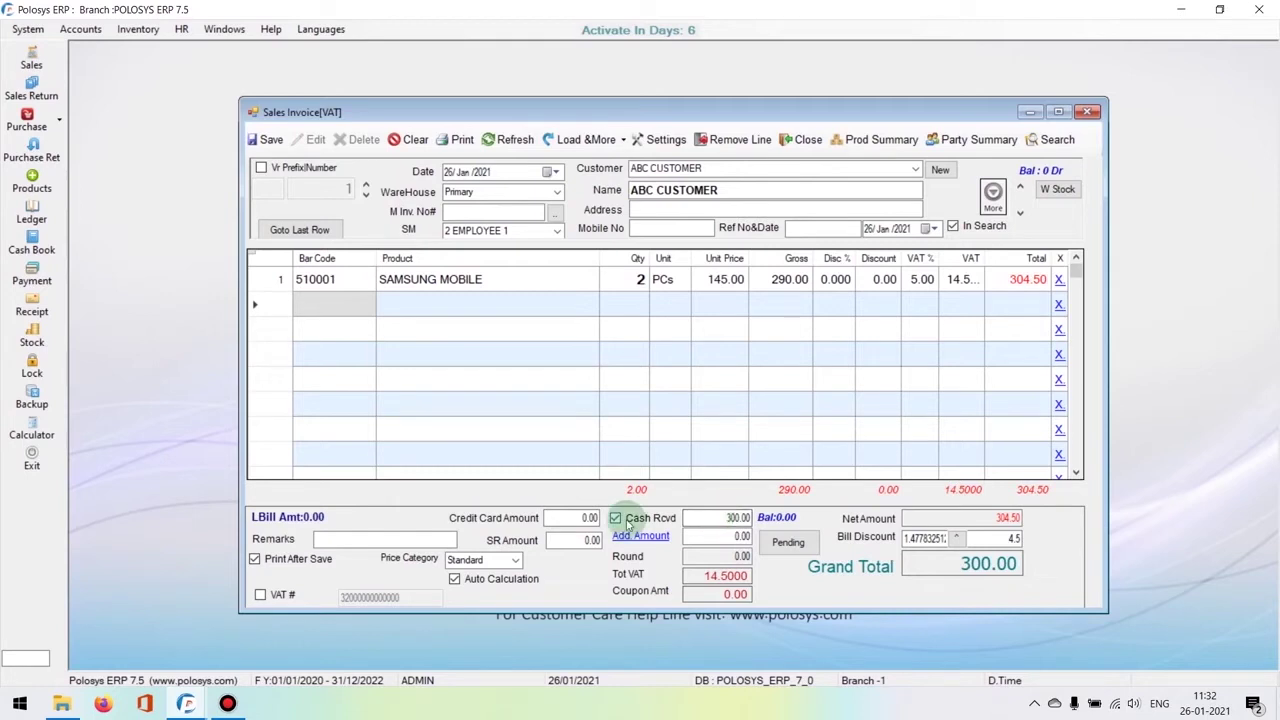
Open a new cash payment voucher and select SUPPLIER 1 as the ledger to pay
{"action": "left_click", "coordinate": [60, 277]}
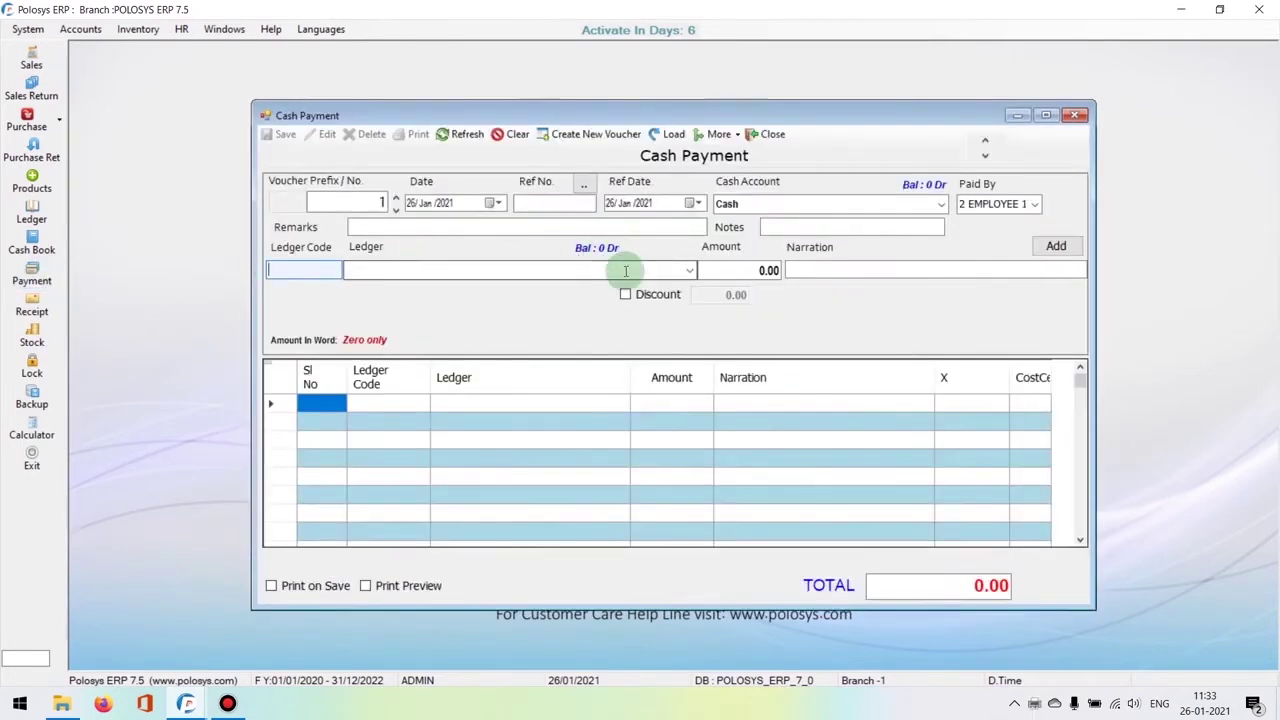
{"action": "left_click", "coordinate": [667, 271]}
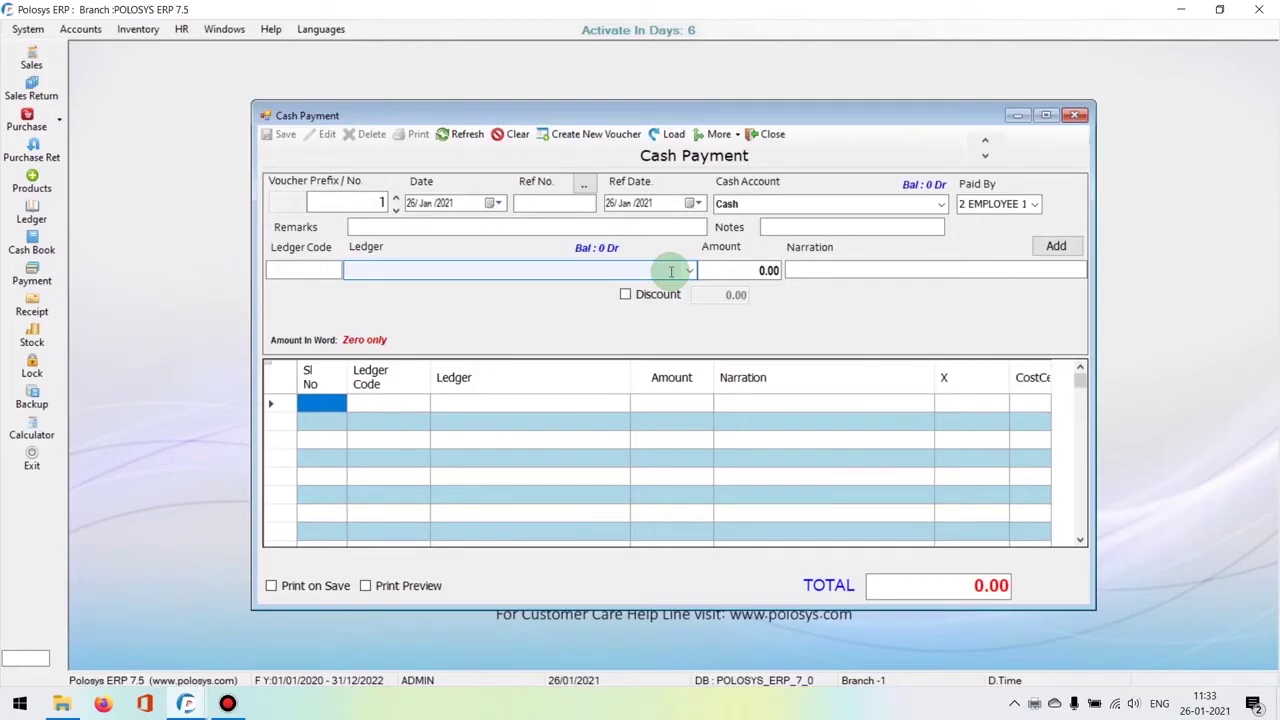
{"action": "type", "text": "SU"}
{"action": "key", "text": "Down"}
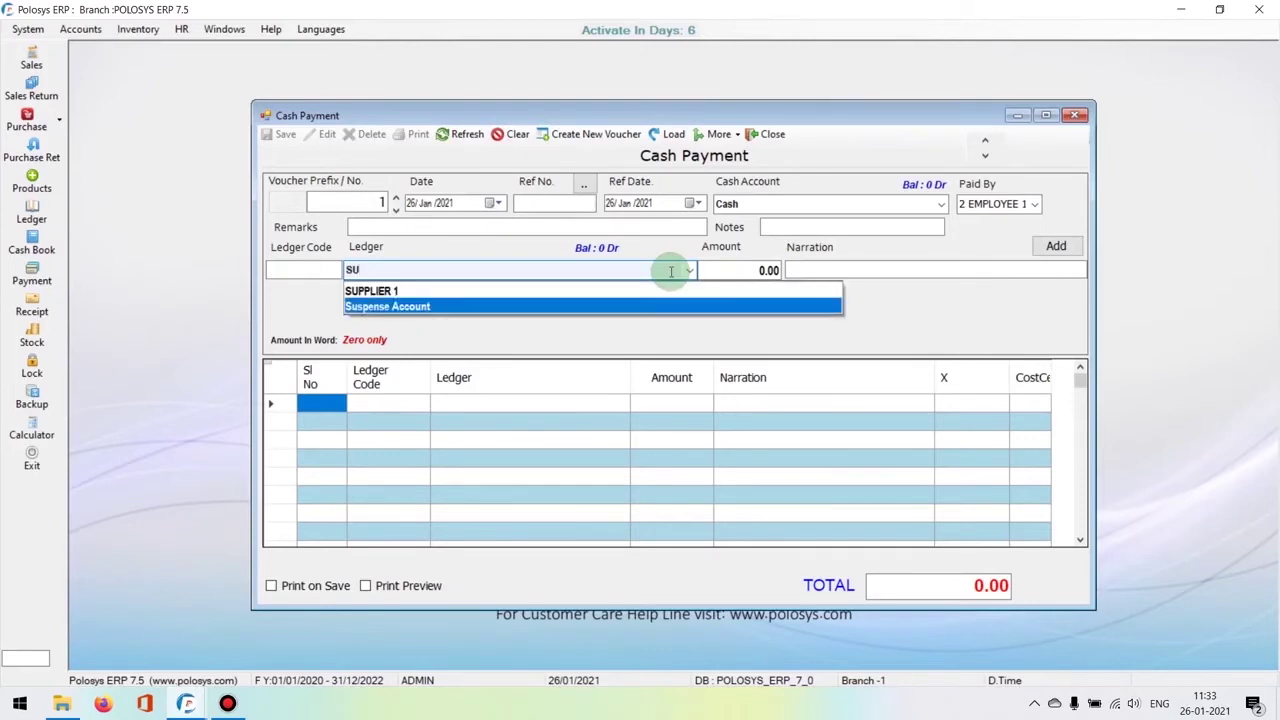
{"action": "key", "text": "Up"}
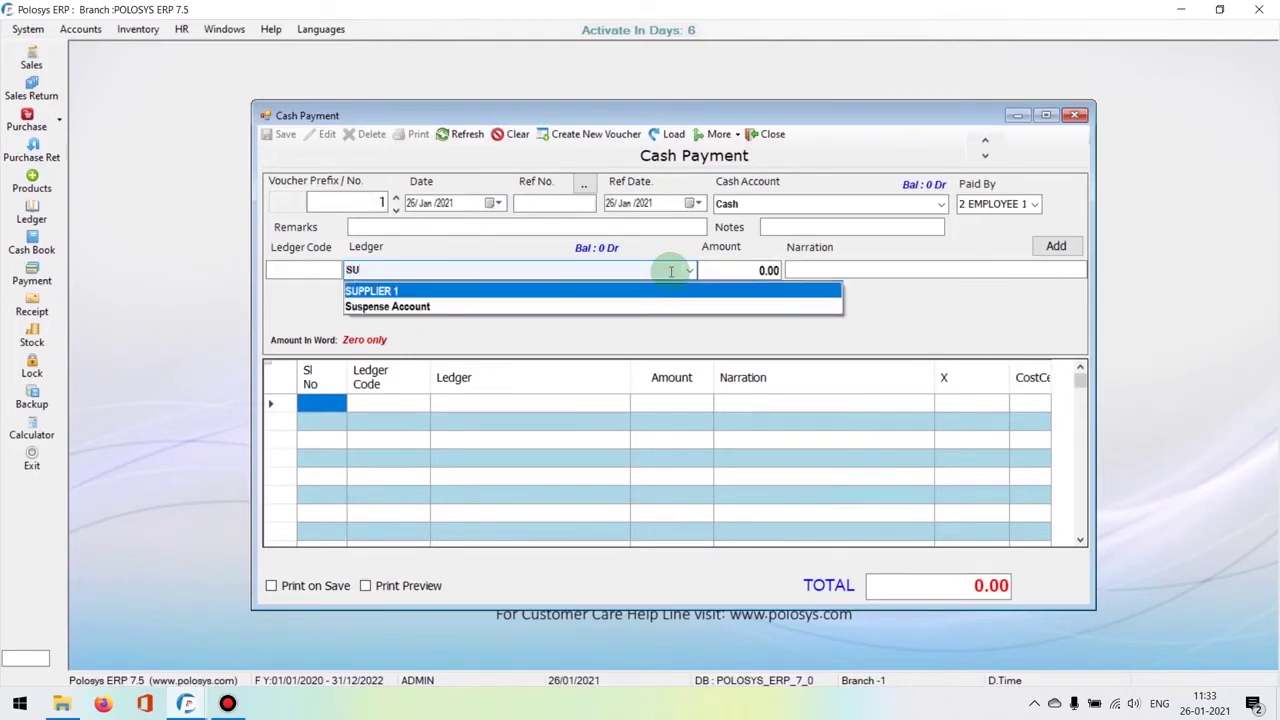
{"action": "key", "text": "Return"}
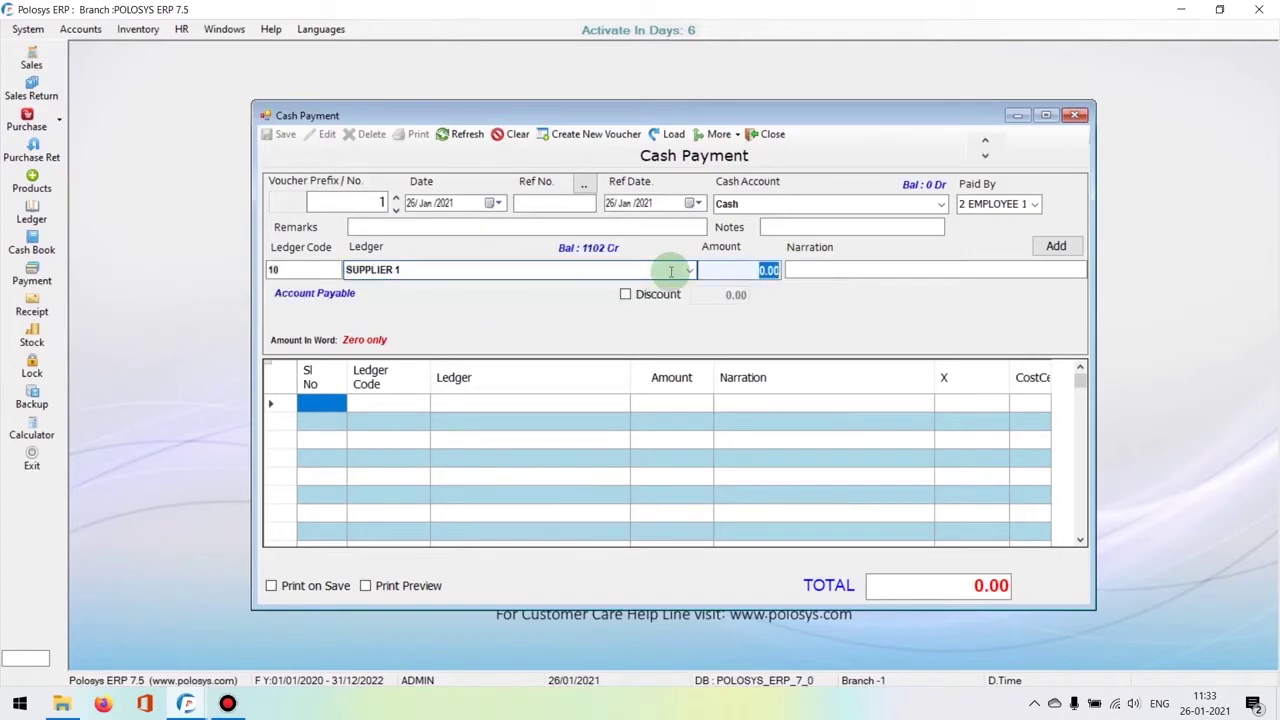
Show the ledger report of SUPPLIER 1 with the default date range and opening balance included
{"action": "left_click", "coordinate": [608, 254]}
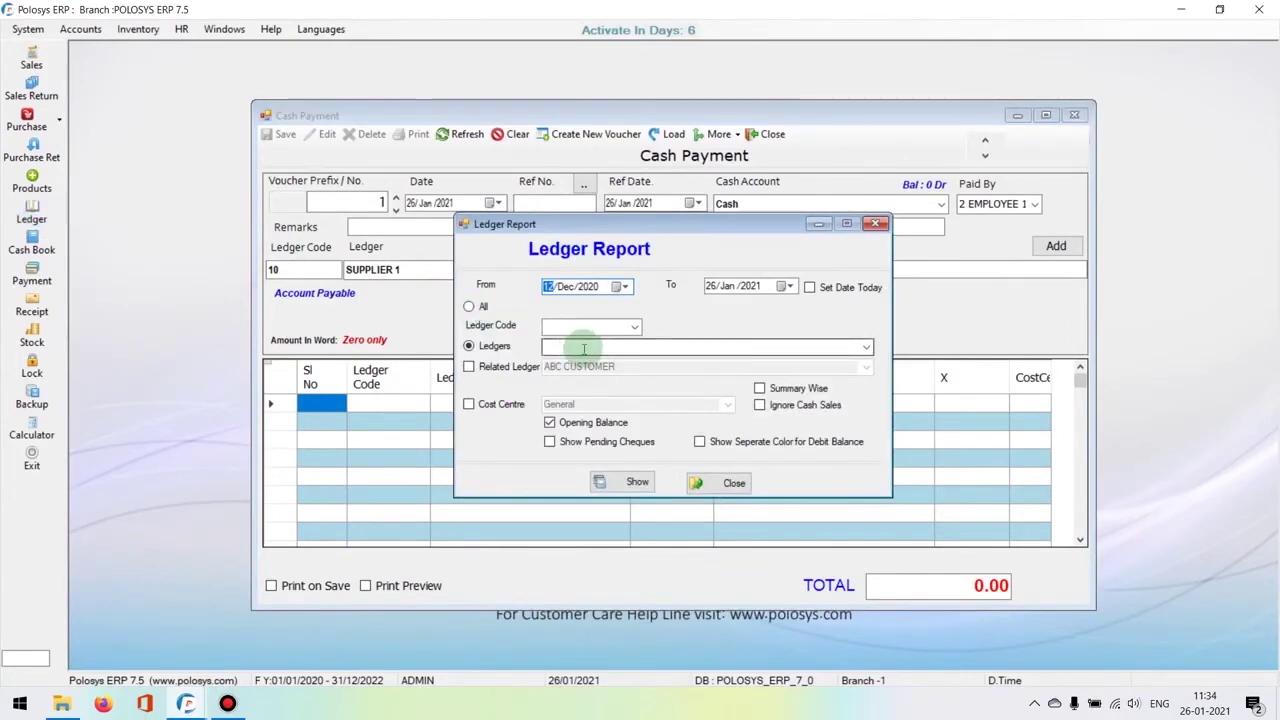
{"action": "left_click", "coordinate": [590, 347]}
{"action": "type", "text": "SU"}
{"action": "key", "text": "Down"}
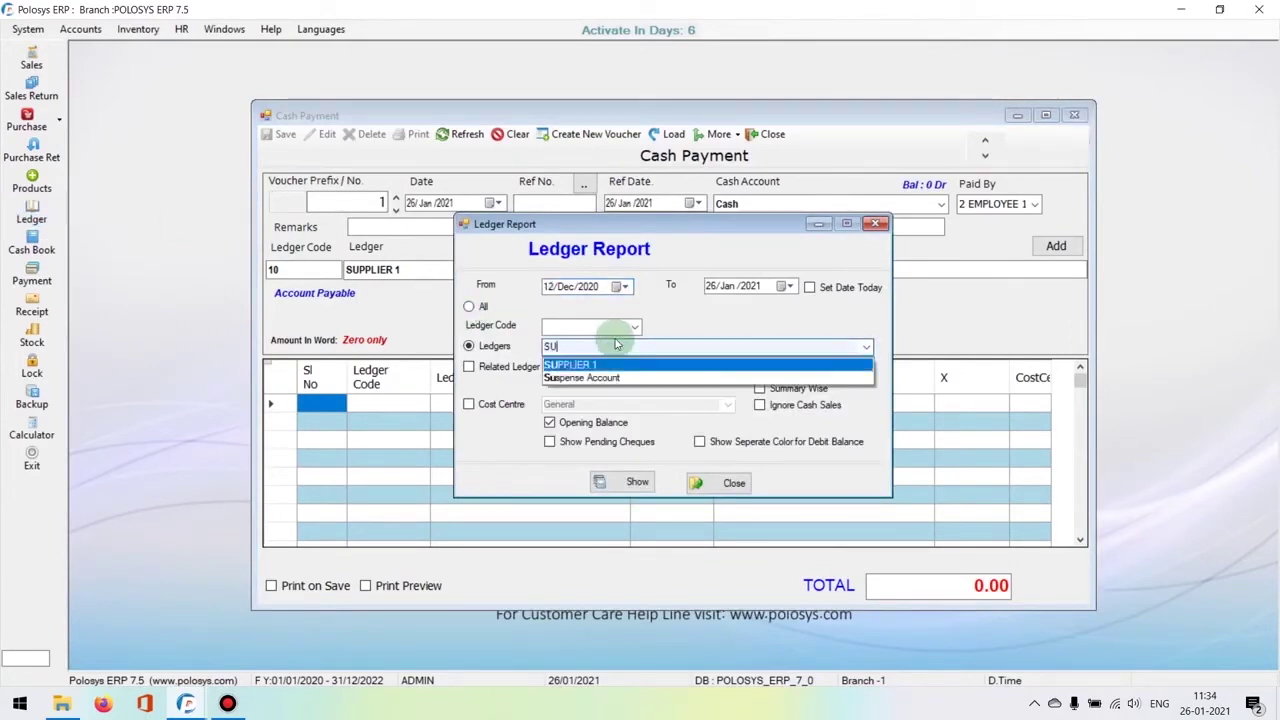
{"action": "key", "text": "Return"}
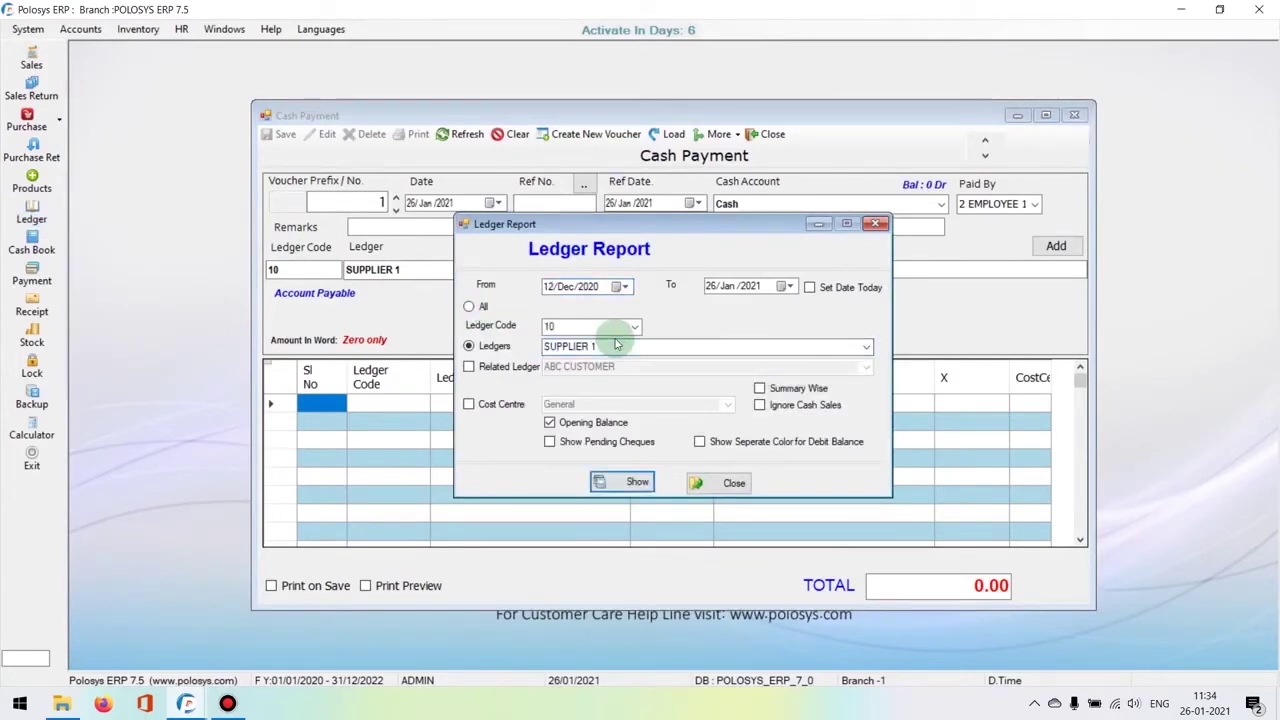
{"action": "left_click", "coordinate": [636, 483]}
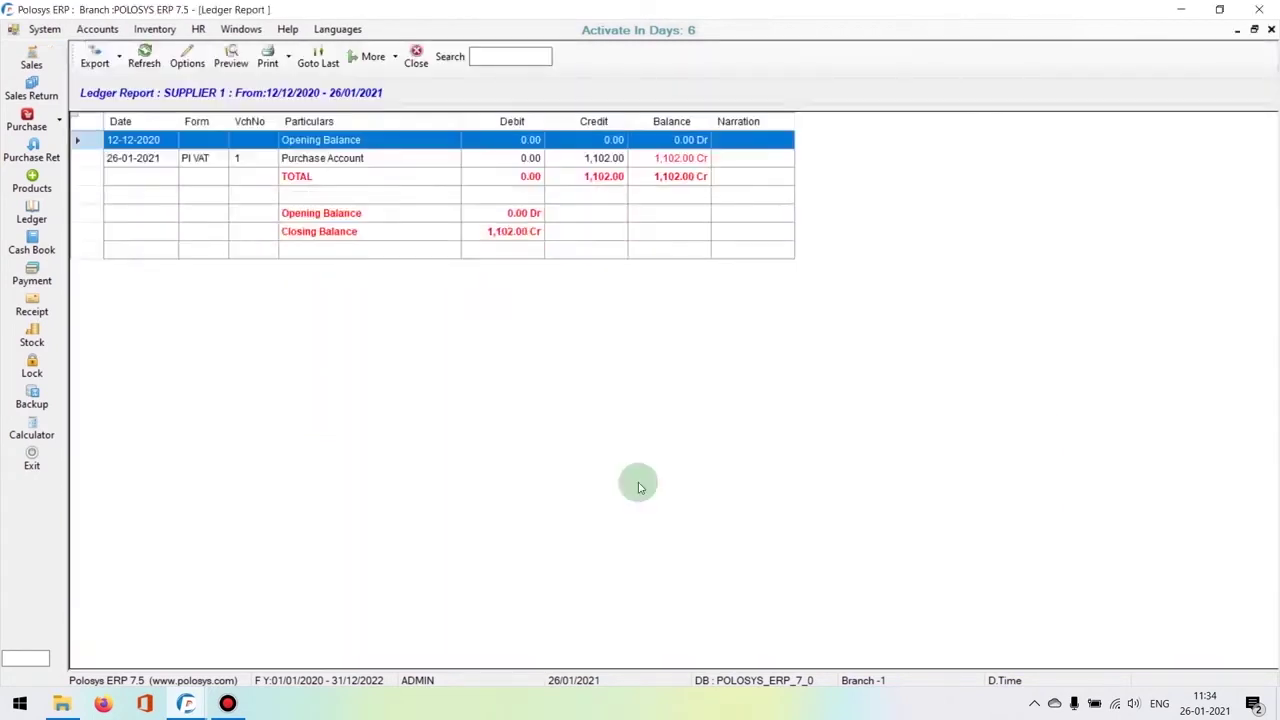
Open the purchase invoice behind the Purchase Account entry to review it, and return to the cash payment voucher
{"action": "left_click", "coordinate": [309, 160]}
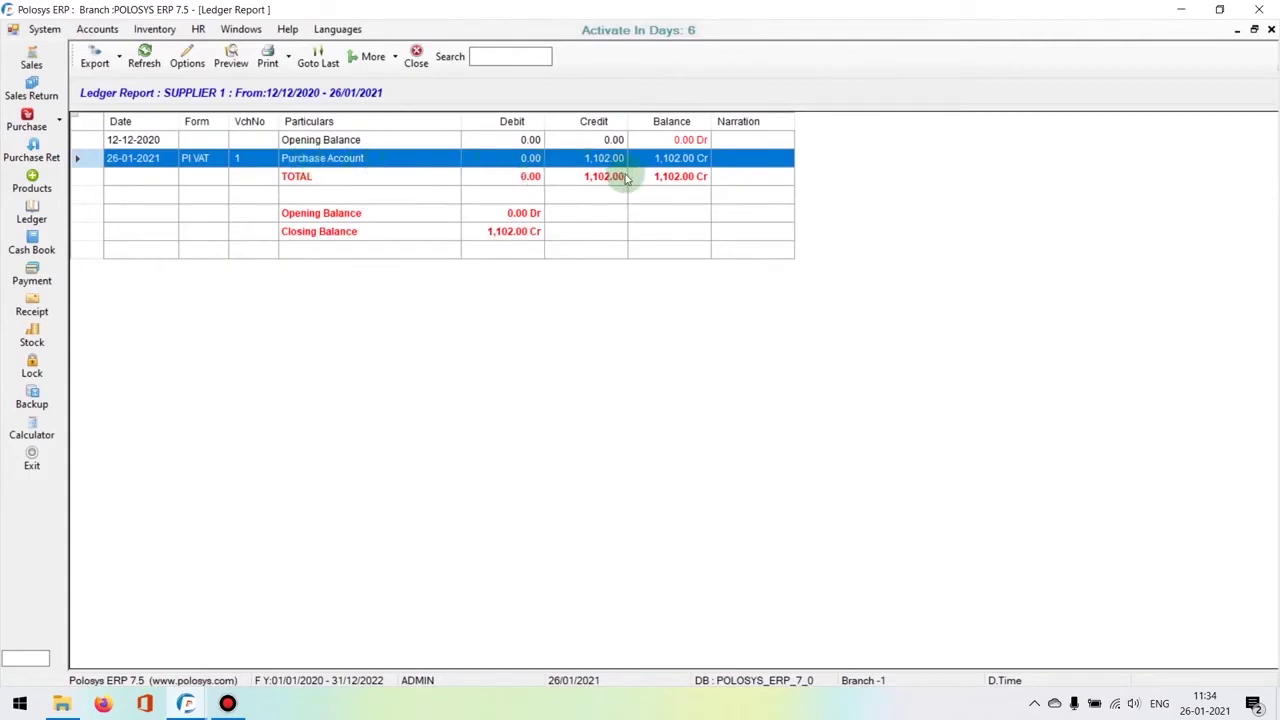
{"action": "double_click", "coordinate": [360, 160]}
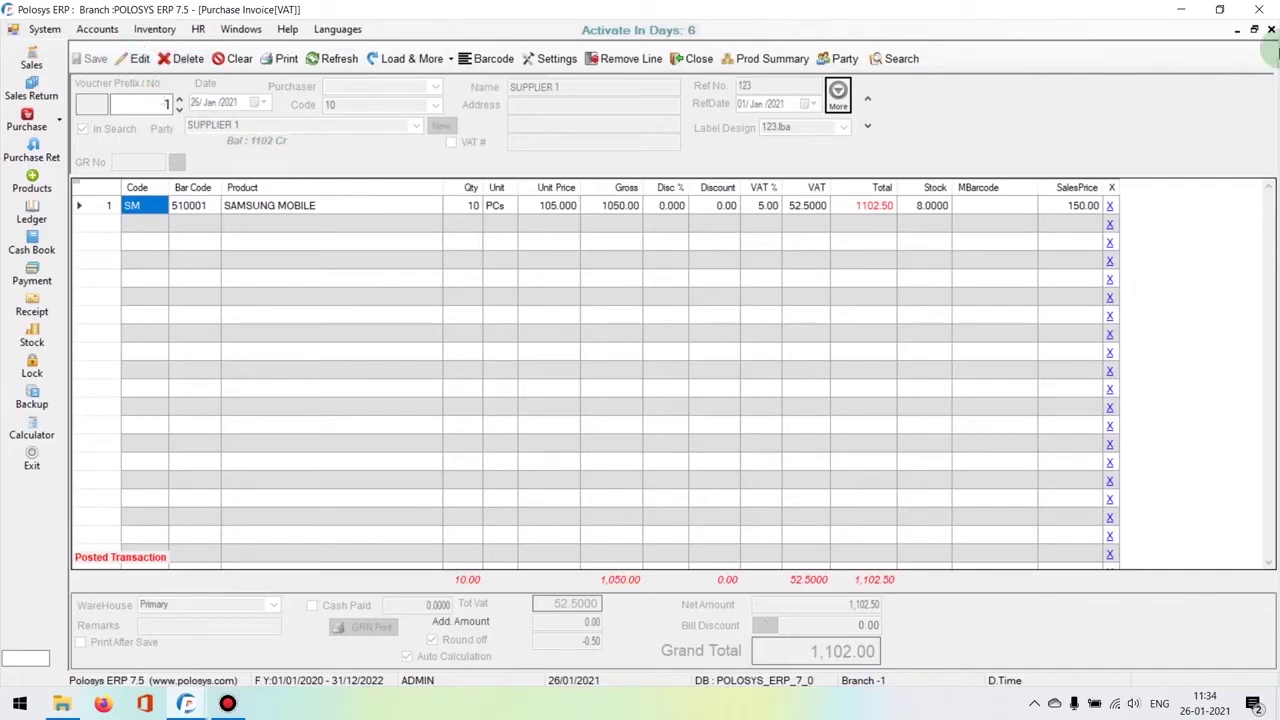
{"action": "left_click", "coordinate": [1271, 29]}
{"action": "left_click", "coordinate": [612, 405]}
{"action": "left_click", "coordinate": [1271, 29]}
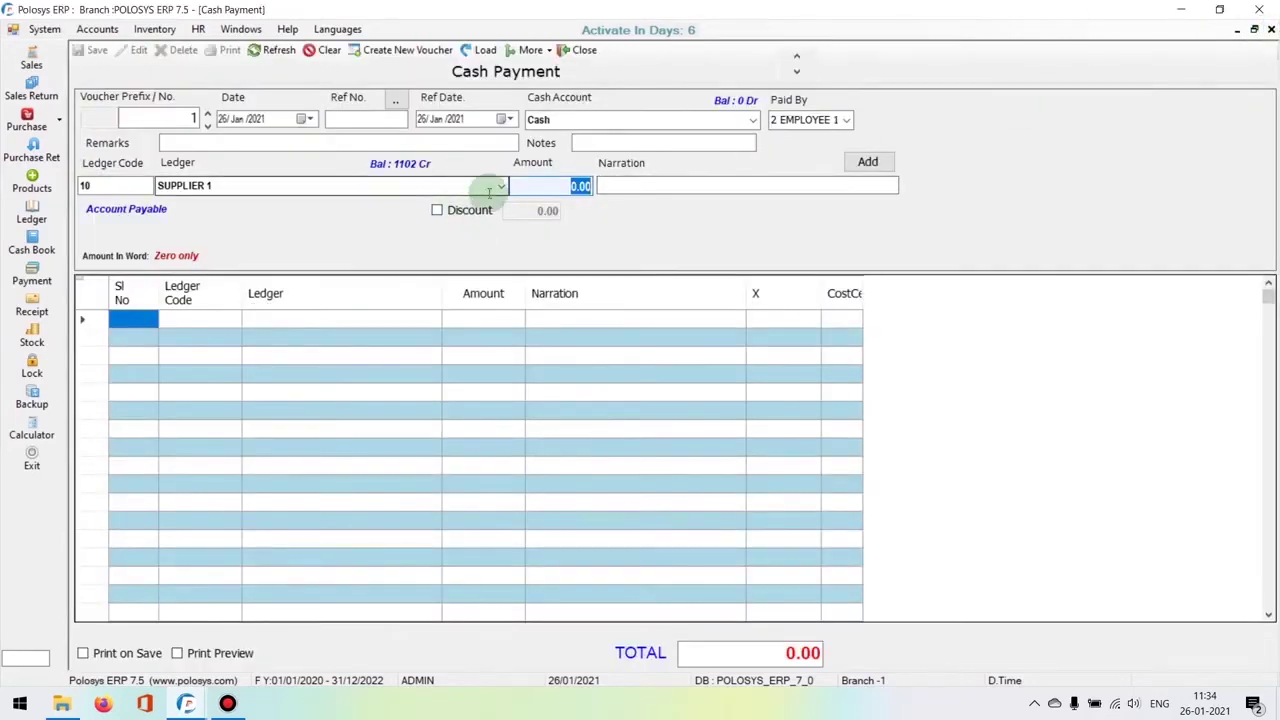
Add the SUPPLIER 1 payment line with an amount of 500 to the voucher, save it and close the form
{"action": "type", "text": "500"}
{"action": "key", "text": "Return"}
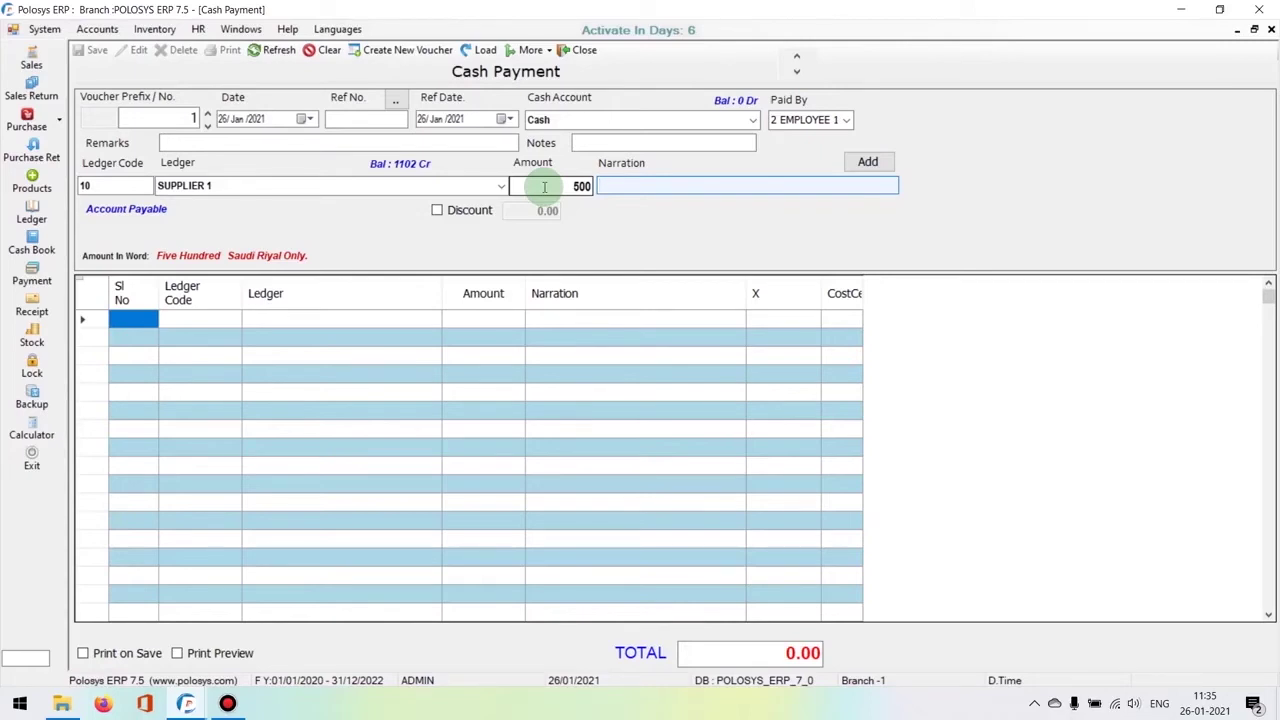
{"action": "key", "text": "Tab"}
{"action": "key", "text": "Return"}
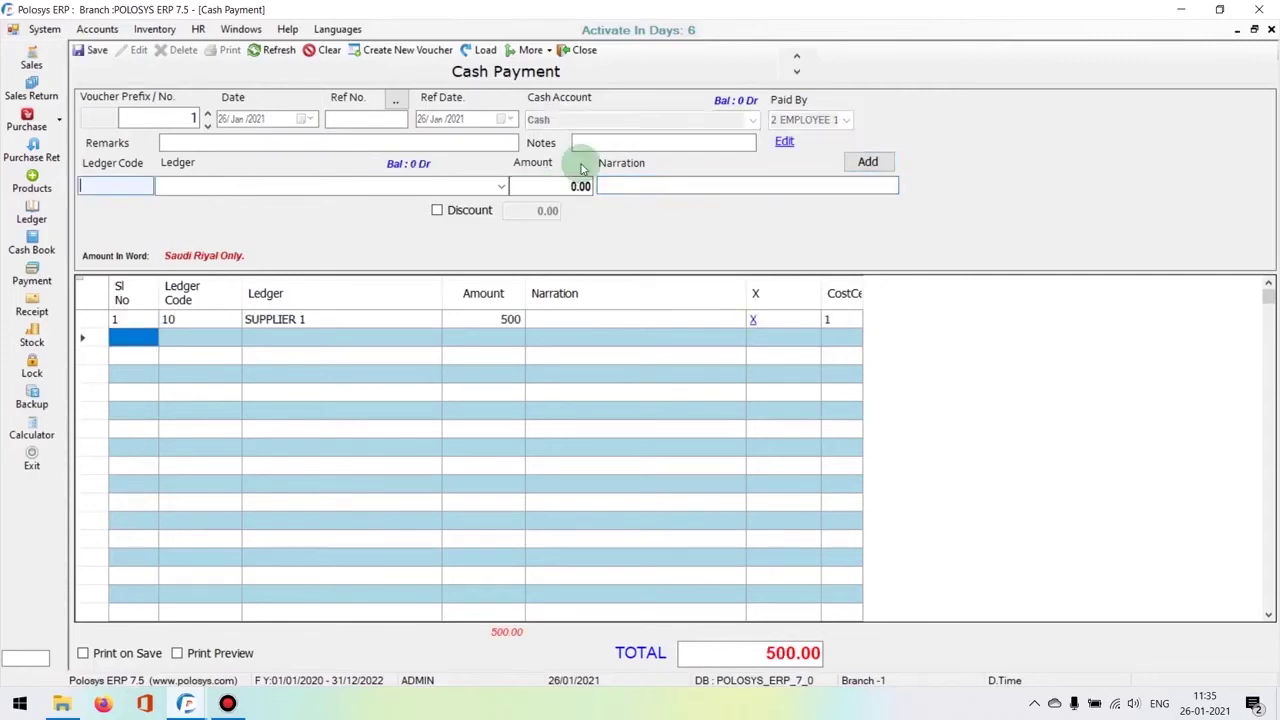
{"action": "left_click", "coordinate": [477, 184]}
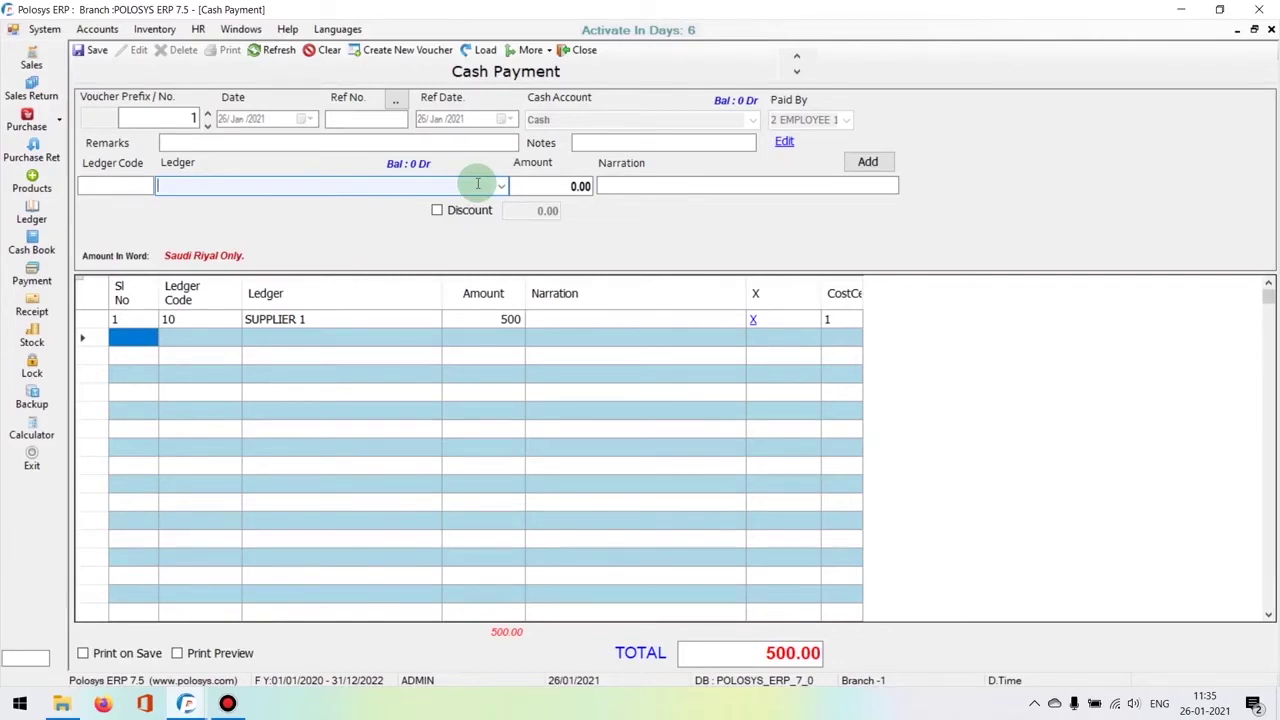
{"action": "left_click", "coordinate": [1270, 30]}
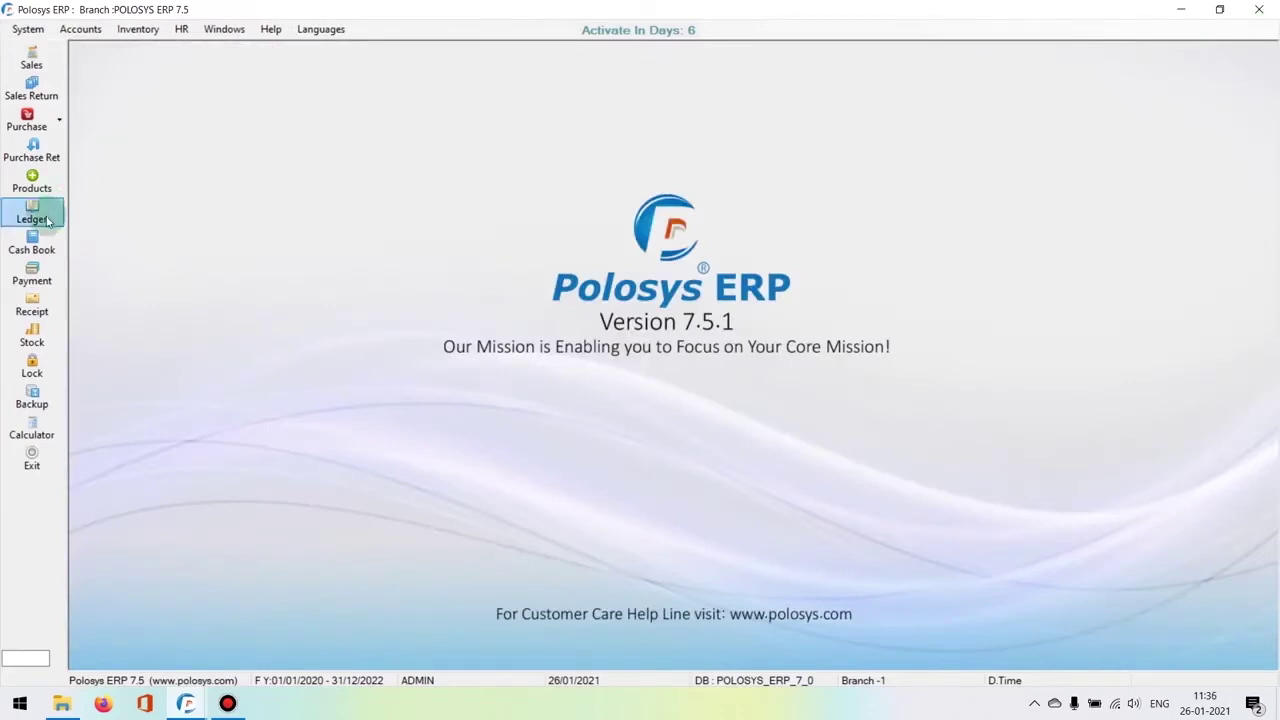
Run the ledger report for SUPPLIER 1 again to check the recorded cash payment
{"action": "left_click", "coordinate": [47, 221]}
{"action": "left_click", "coordinate": [613, 347]}
{"action": "type", "text": "SU"}
{"action": "key", "text": "Down"}
{"action": "key", "text": "Return"}
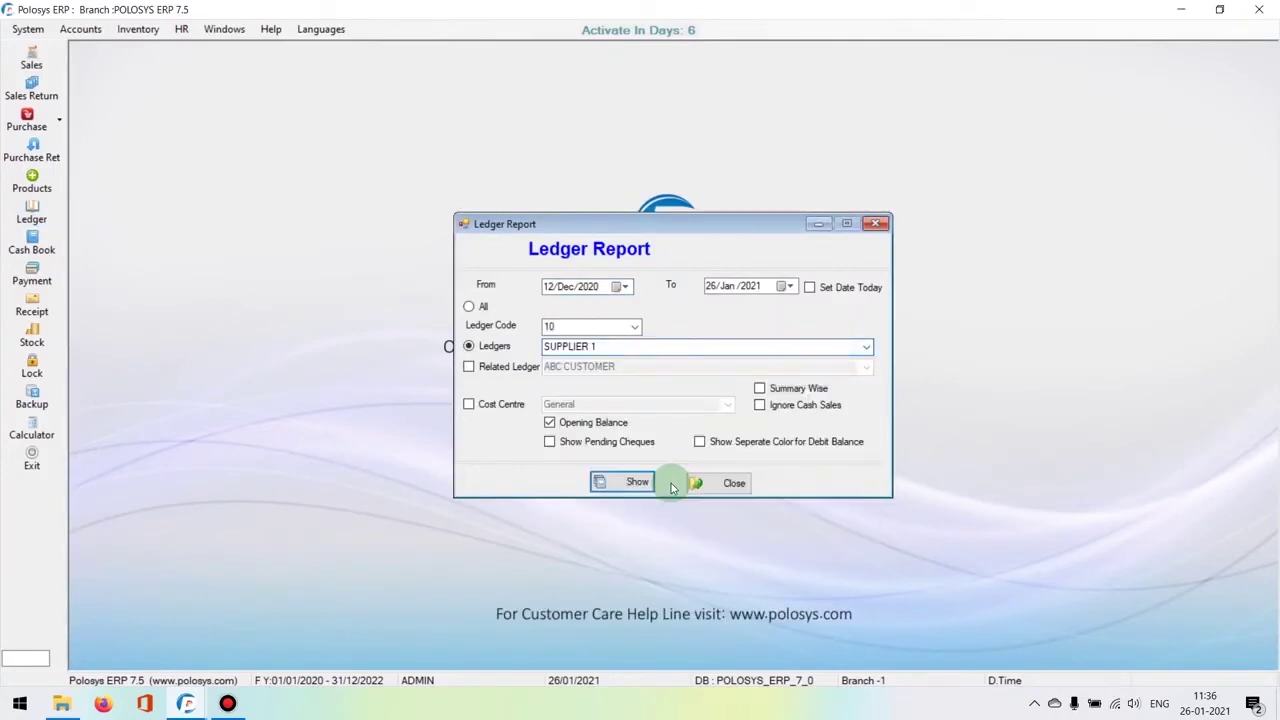
{"action": "left_click", "coordinate": [612, 485]}
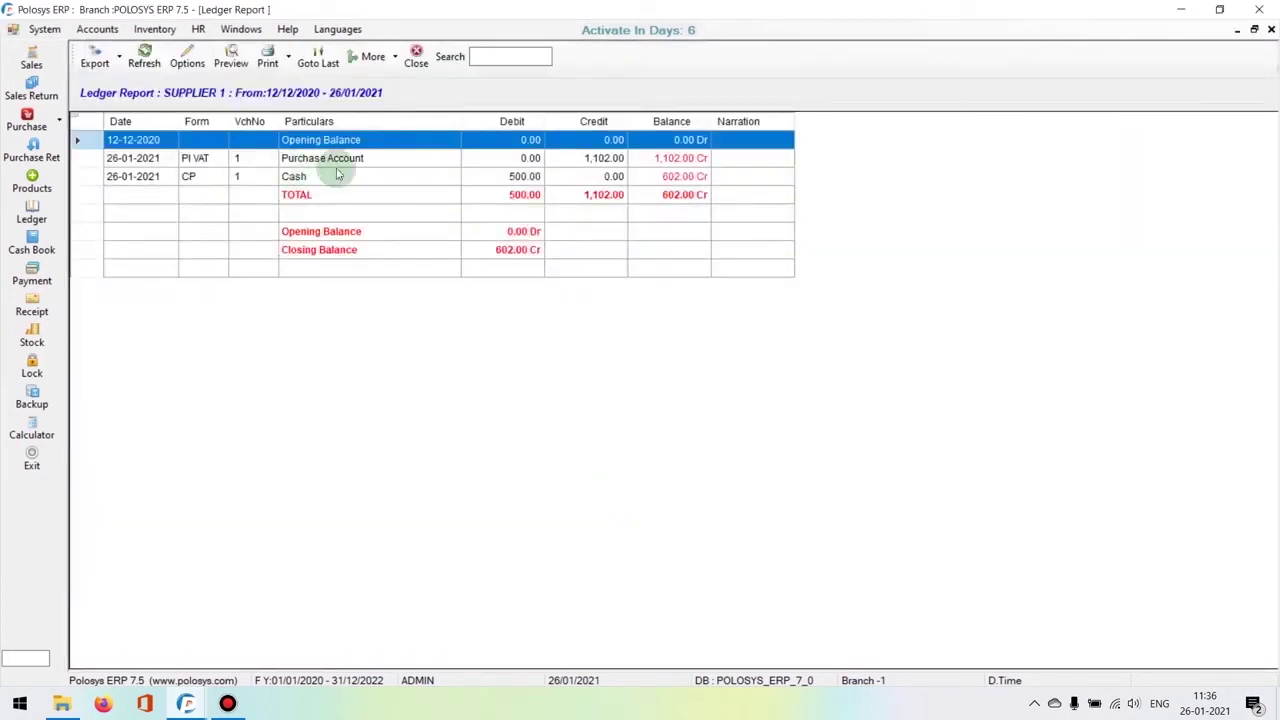
Review the purchase entry and the last row of the supplier's ledger, and open the ledger's Statement view
{"action": "left_click", "coordinate": [425, 163]}
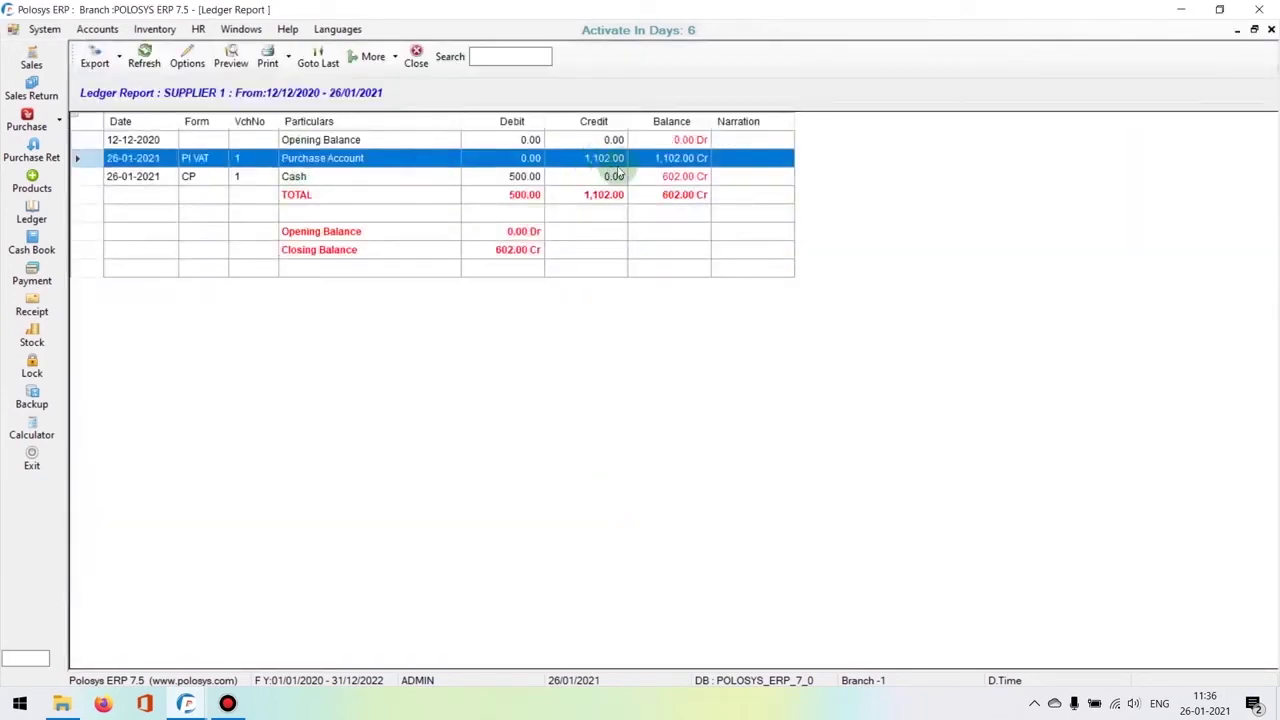
{"action": "left_click", "coordinate": [318, 57]}
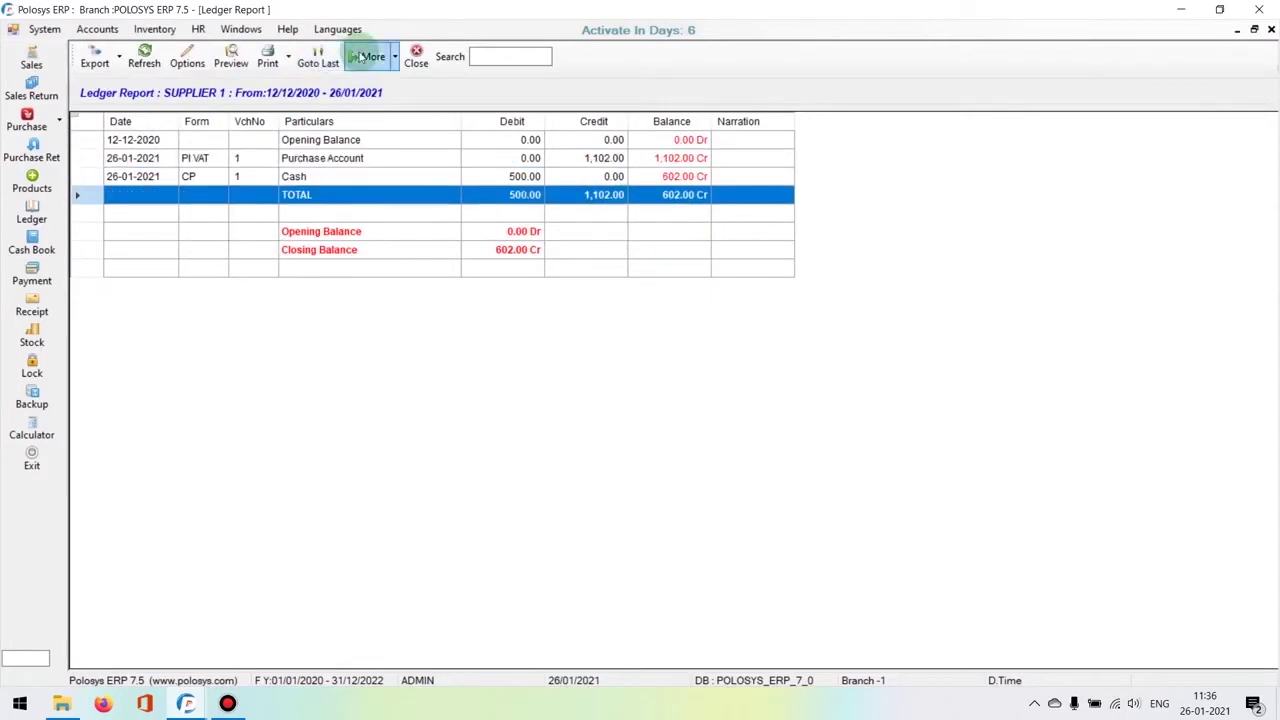
{"action": "left_click", "coordinate": [397, 60]}
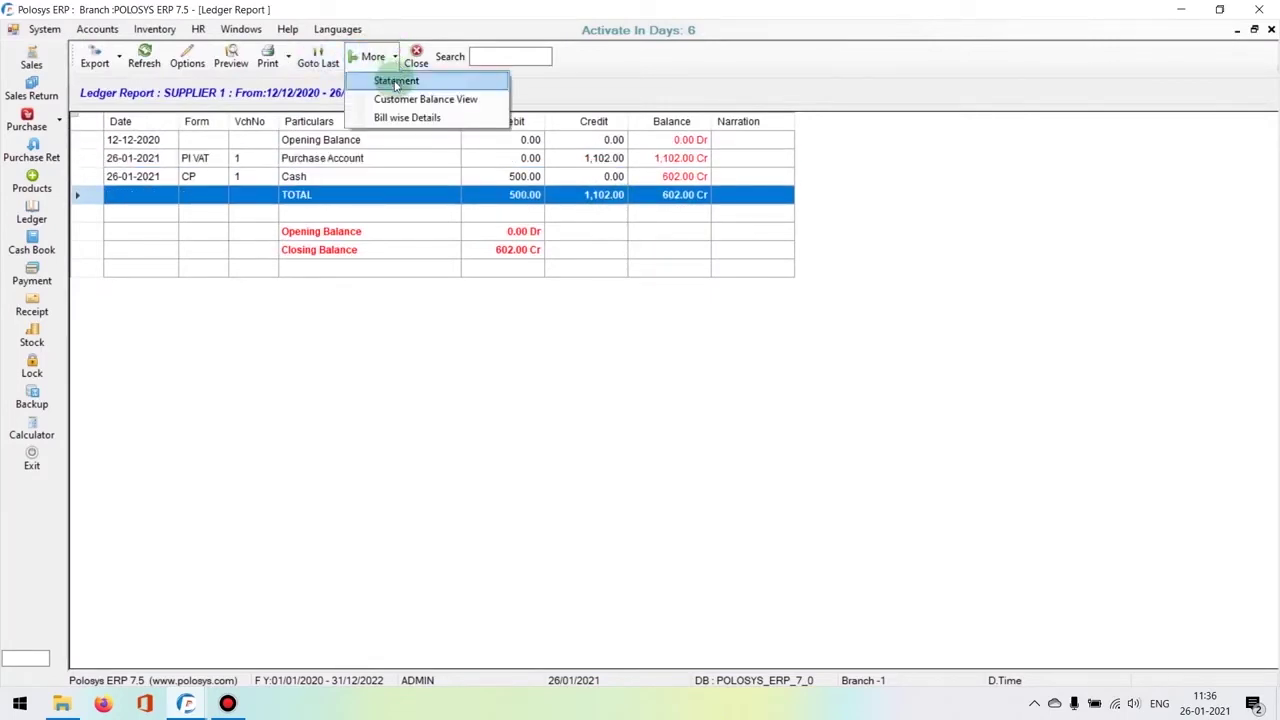
{"action": "left_click", "coordinate": [396, 84]}
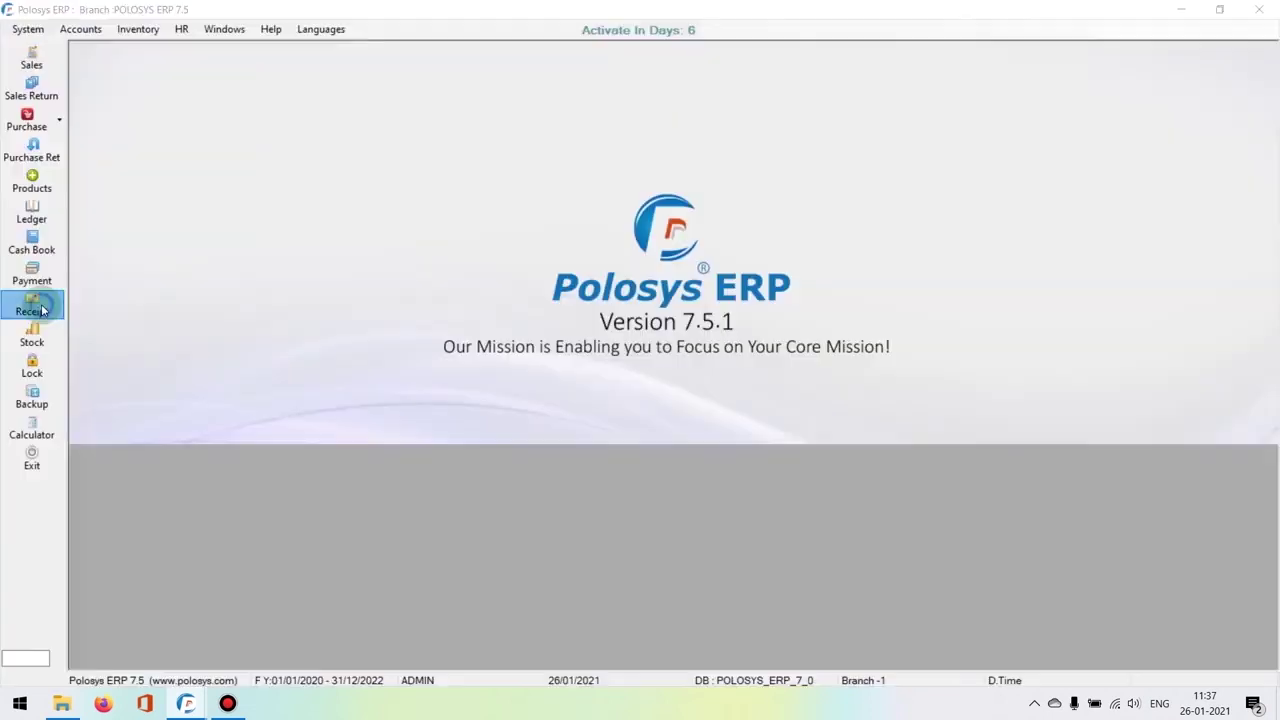
Open a new cash receipt voucher and select ABC CUSTOMER as the ledger to receive from
{"action": "left_click", "coordinate": [40, 309]}
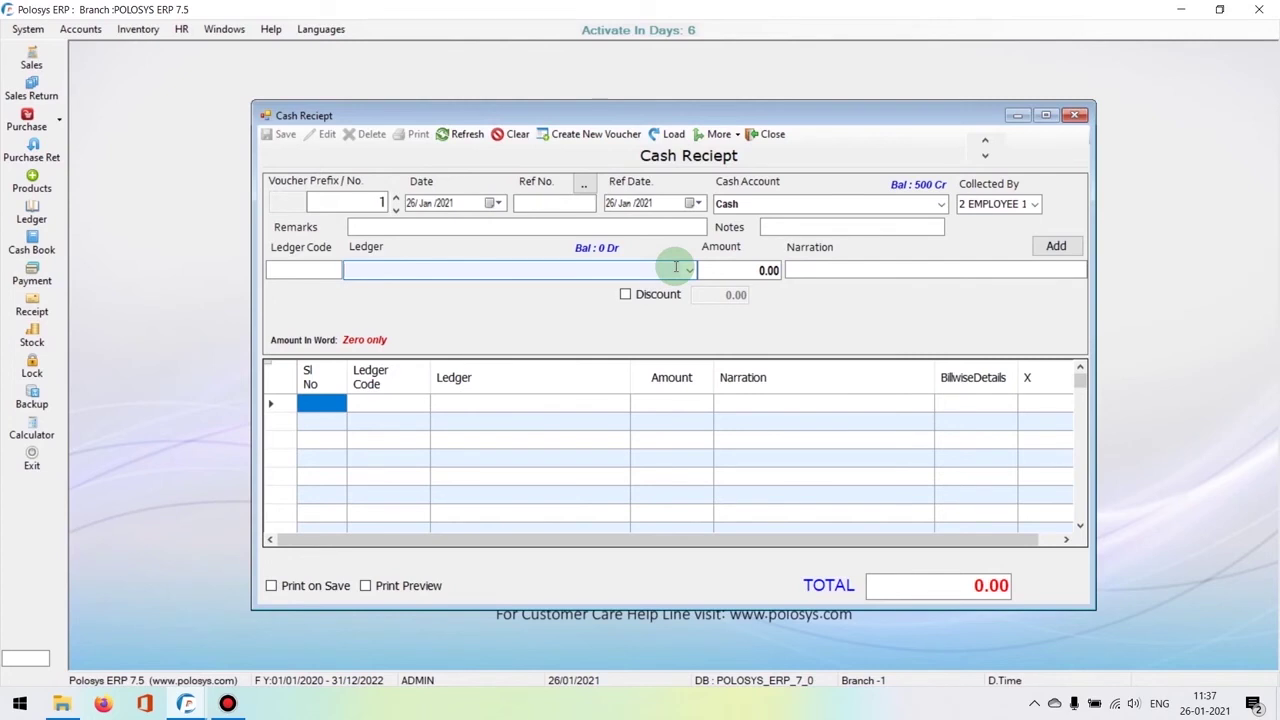
{"action": "left_click", "coordinate": [676, 267]}
{"action": "type", "text": "ABC"}
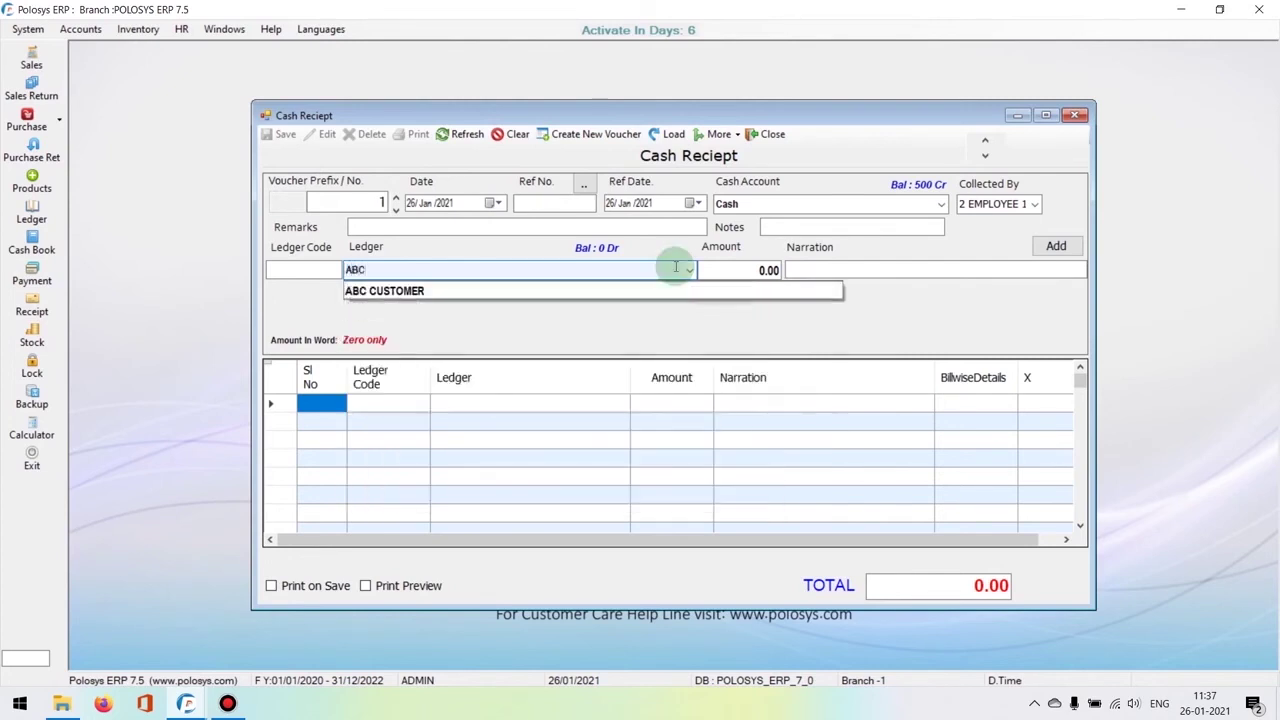
{"action": "key", "text": "Down"}
{"action": "key", "text": "Return"}
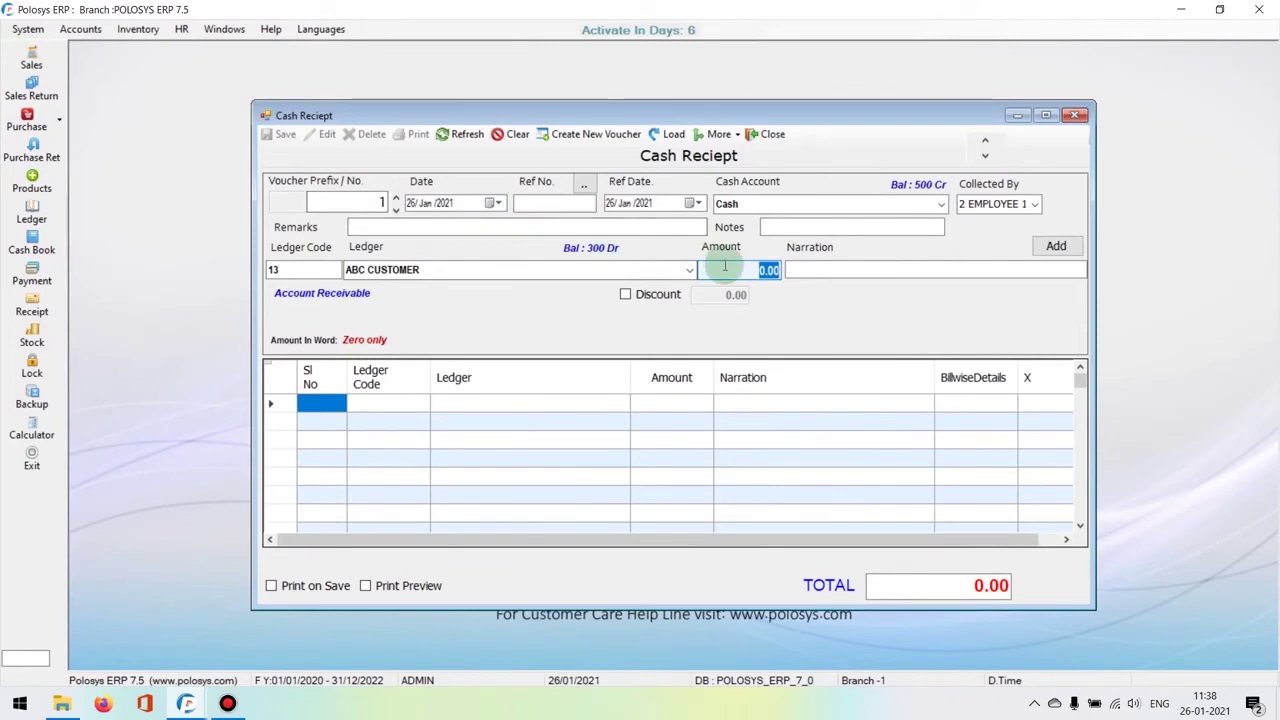
Add the ABC CUSTOMER receipt line with an amount of 150, save the cash receipt and close the form
{"action": "type", "text": "150"}
{"action": "key", "text": "Tab"}
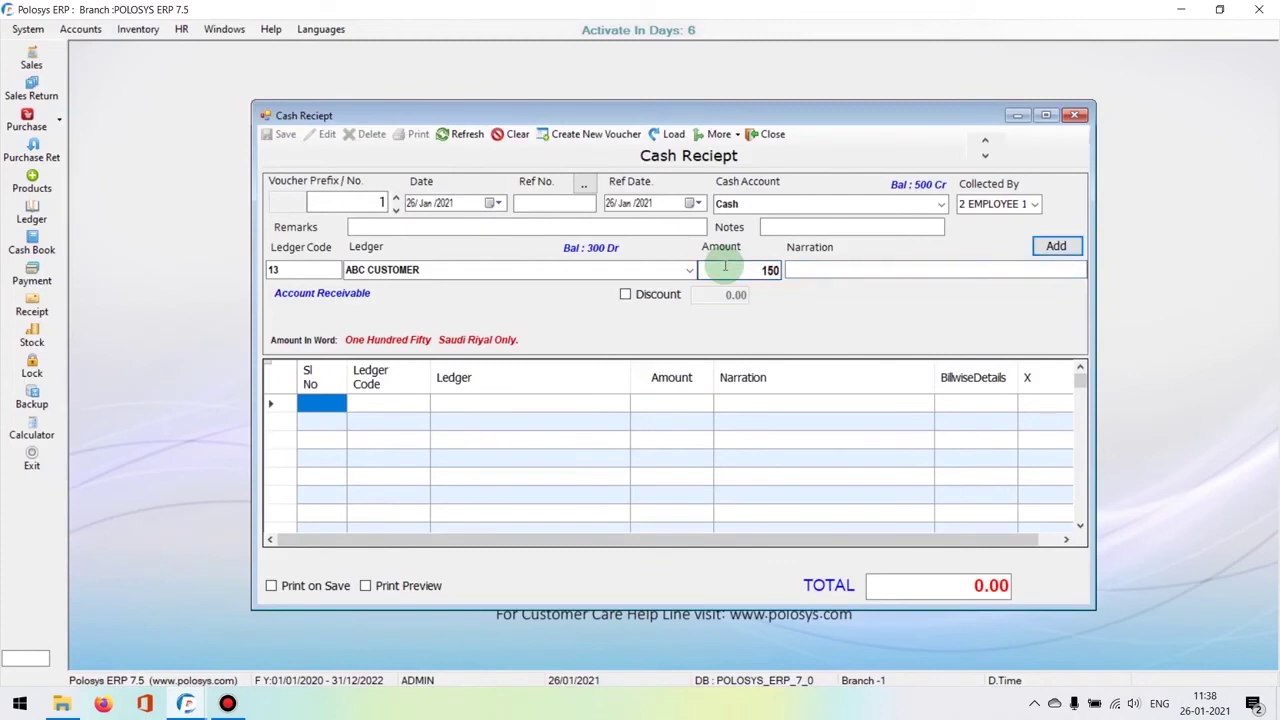
{"action": "key", "text": "Return"}
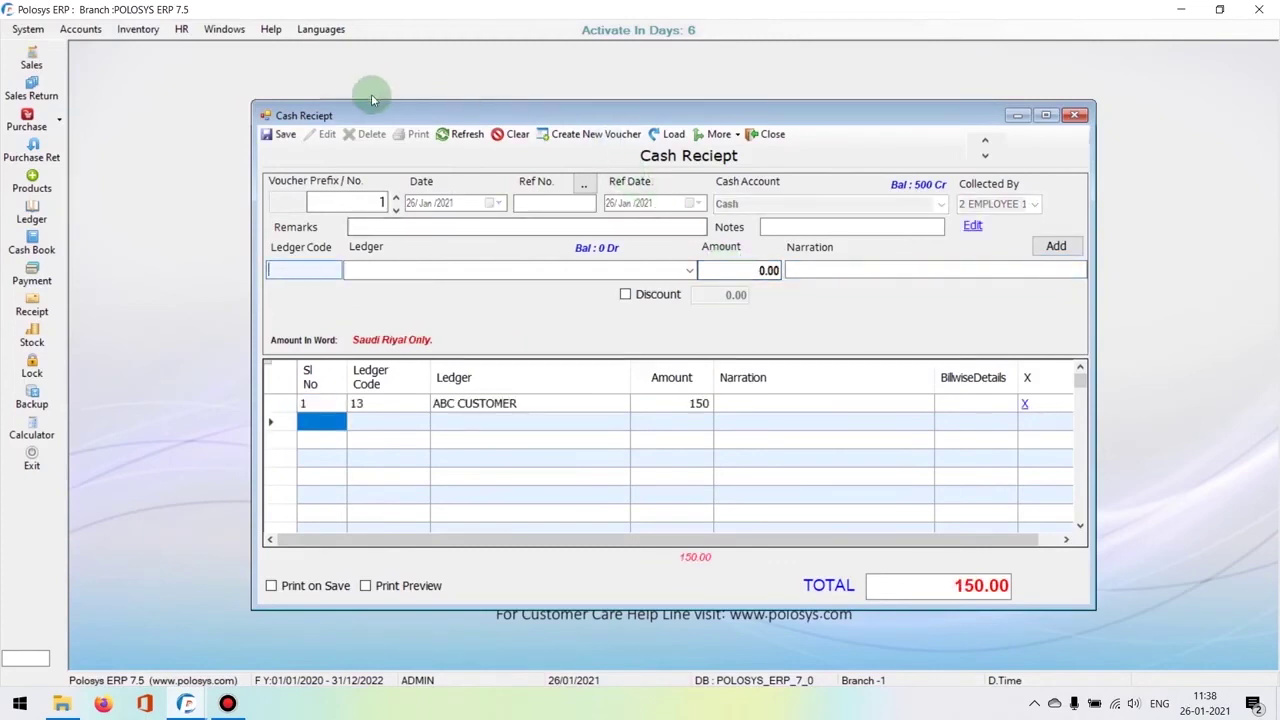
{"action": "left_click", "coordinate": [275, 134]}
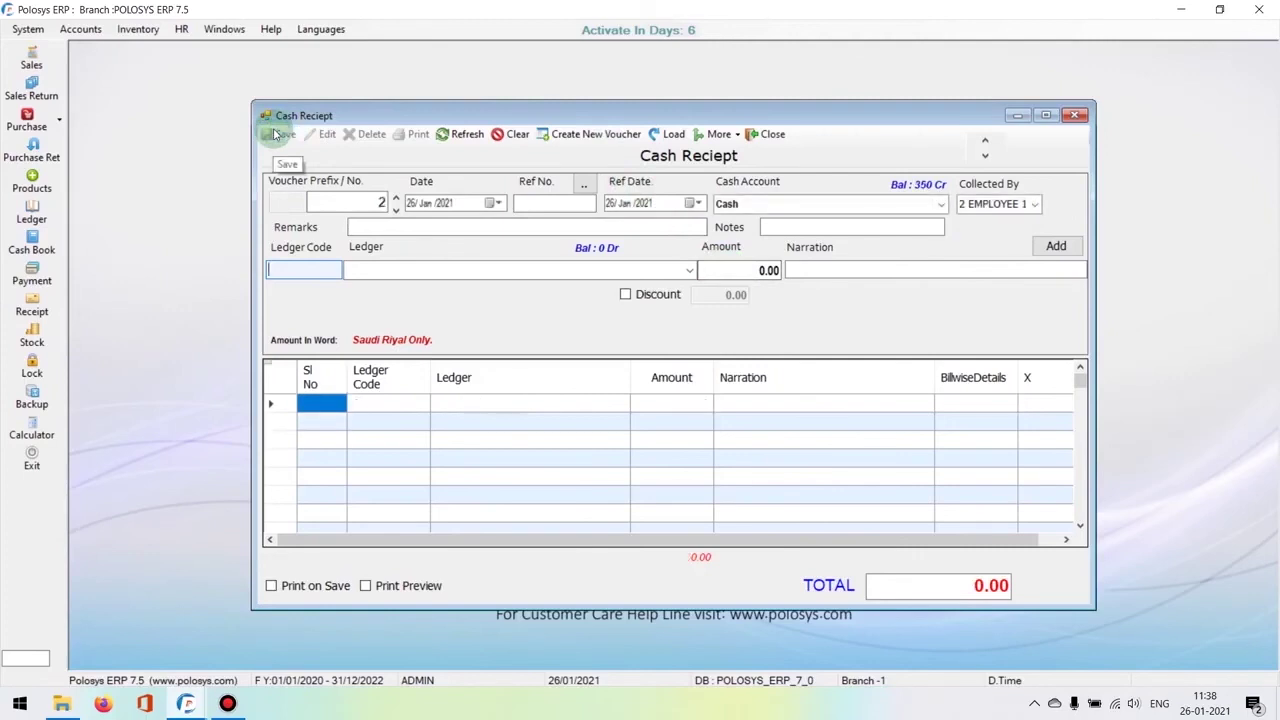
{"action": "key", "text": "Escape"}
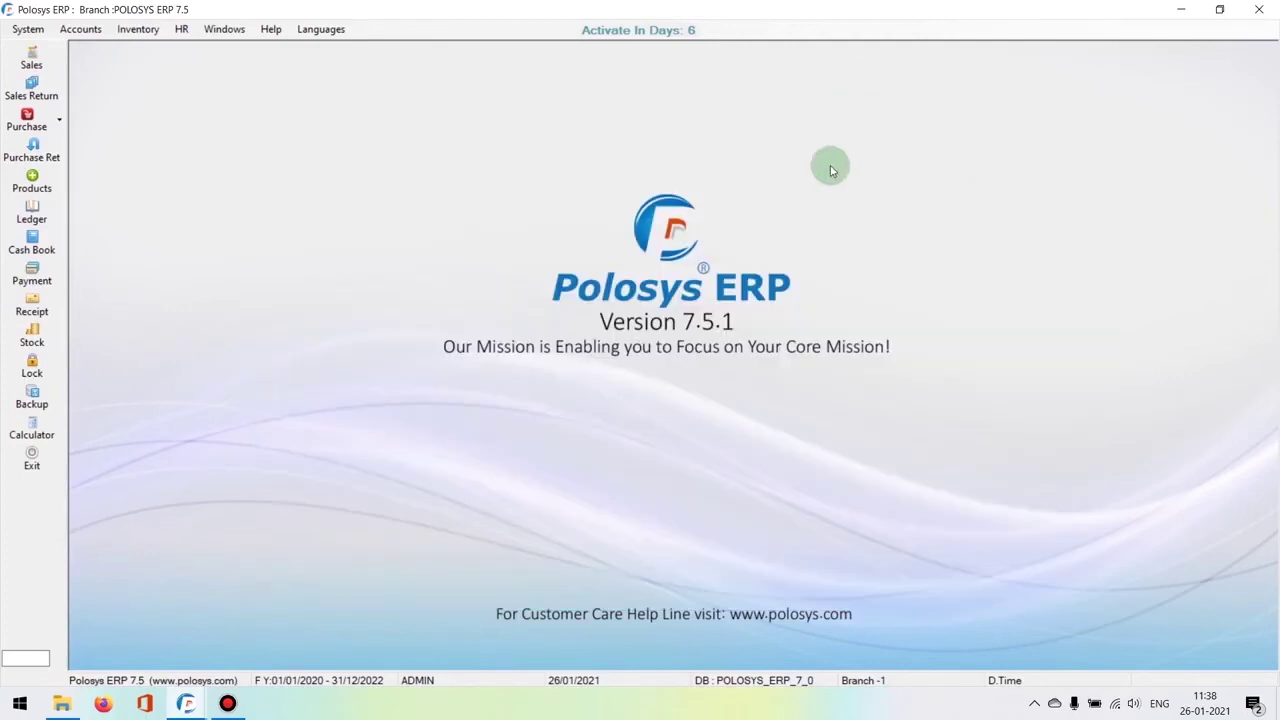
Show the Sales Summary inventory report for 26/01/2021 without filters, review it and close it
{"action": "left_click", "coordinate": [138, 29]}
{"action": "mouse_move", "coordinate": [170, 84]}
{"action": "mouse_move", "coordinate": [330, 104]}
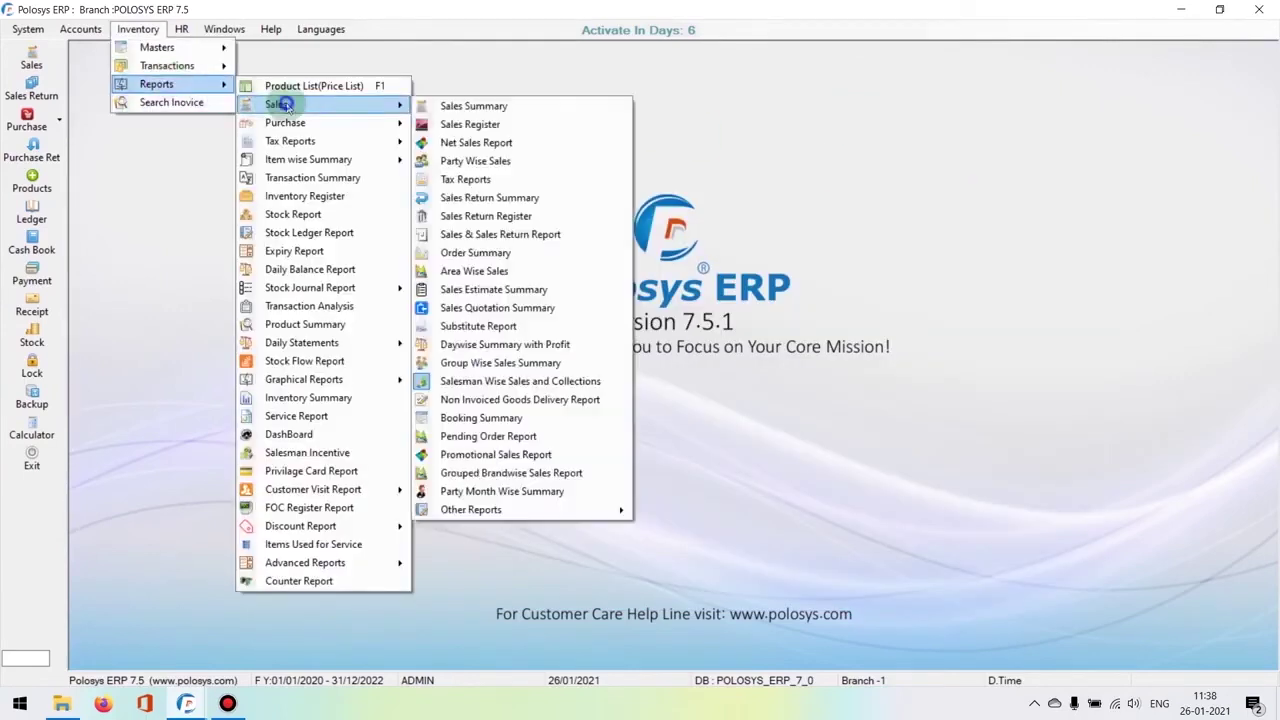
{"action": "left_click", "coordinate": [471, 106]}
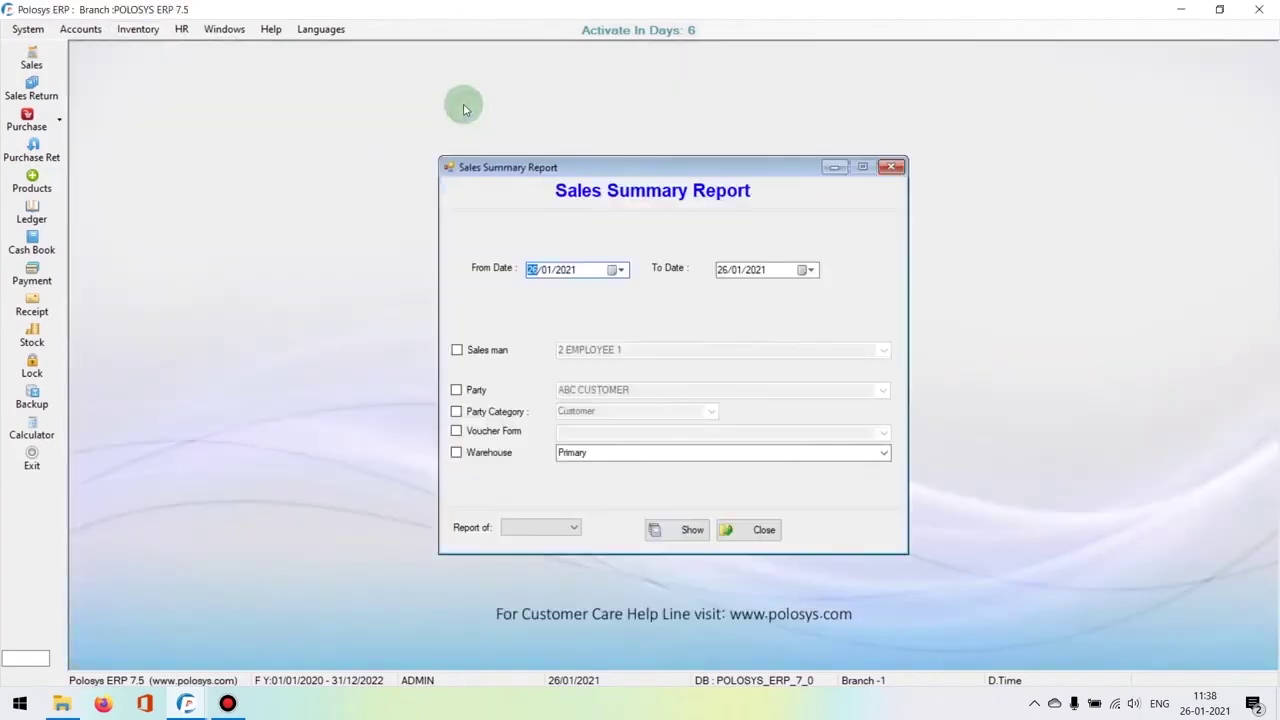
{"action": "left_click", "coordinate": [689, 531]}
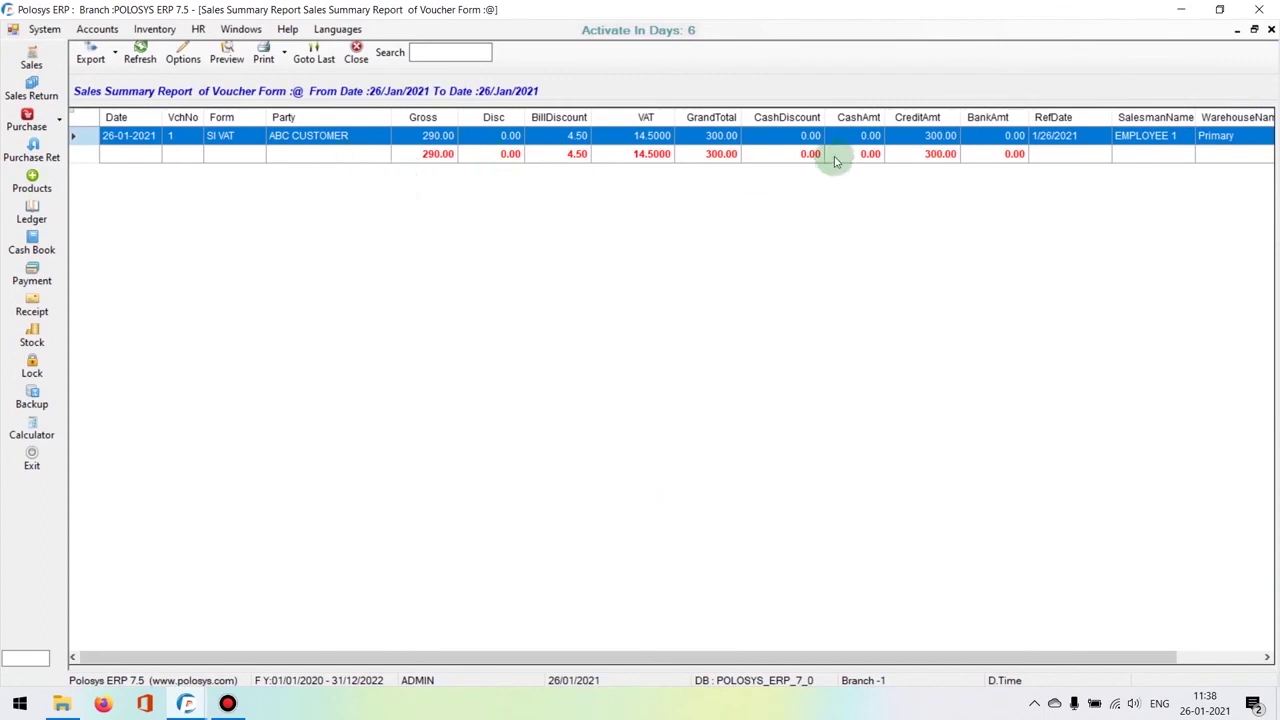
{"action": "key", "text": "Escape"}
Show the Profit and Loss Account for 26/Jan/2021 with the stock valued at Purchase Price
{"action": "left_click", "coordinate": [138, 29]}
{"action": "mouse_move", "coordinate": [168, 84]}
{"action": "mouse_move", "coordinate": [294, 130]}
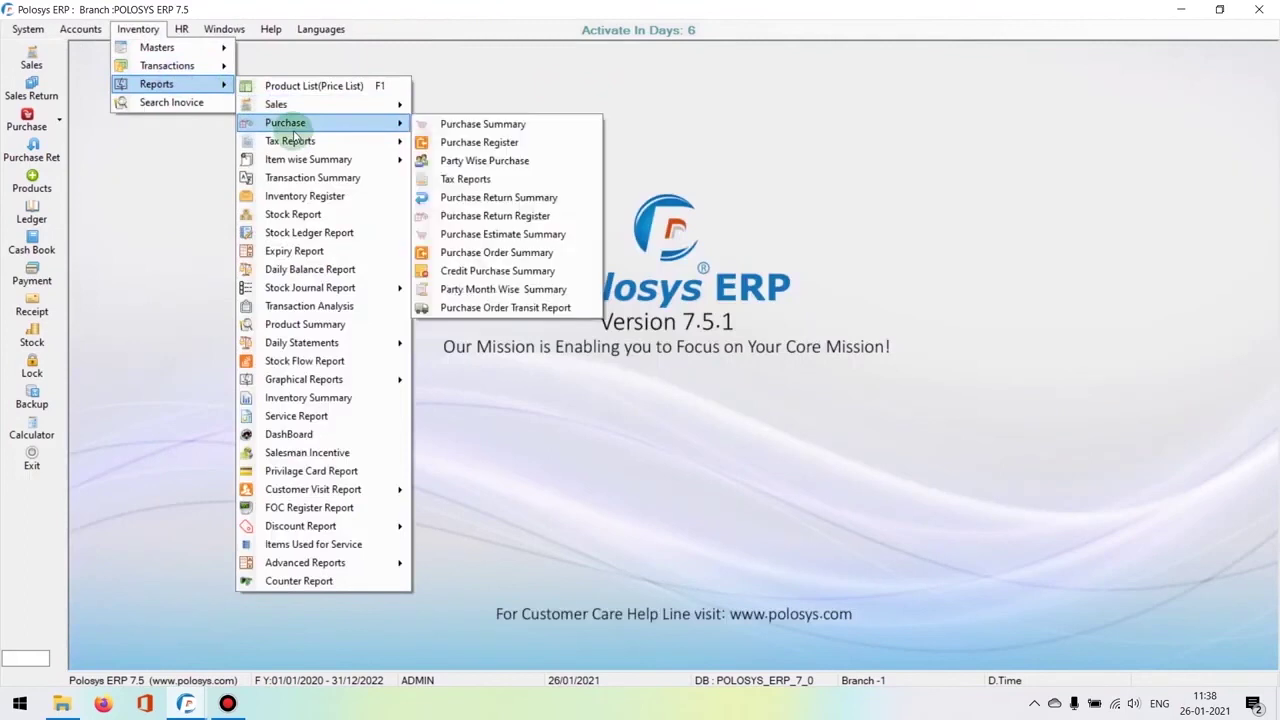
{"action": "mouse_move", "coordinate": [84, 32]}
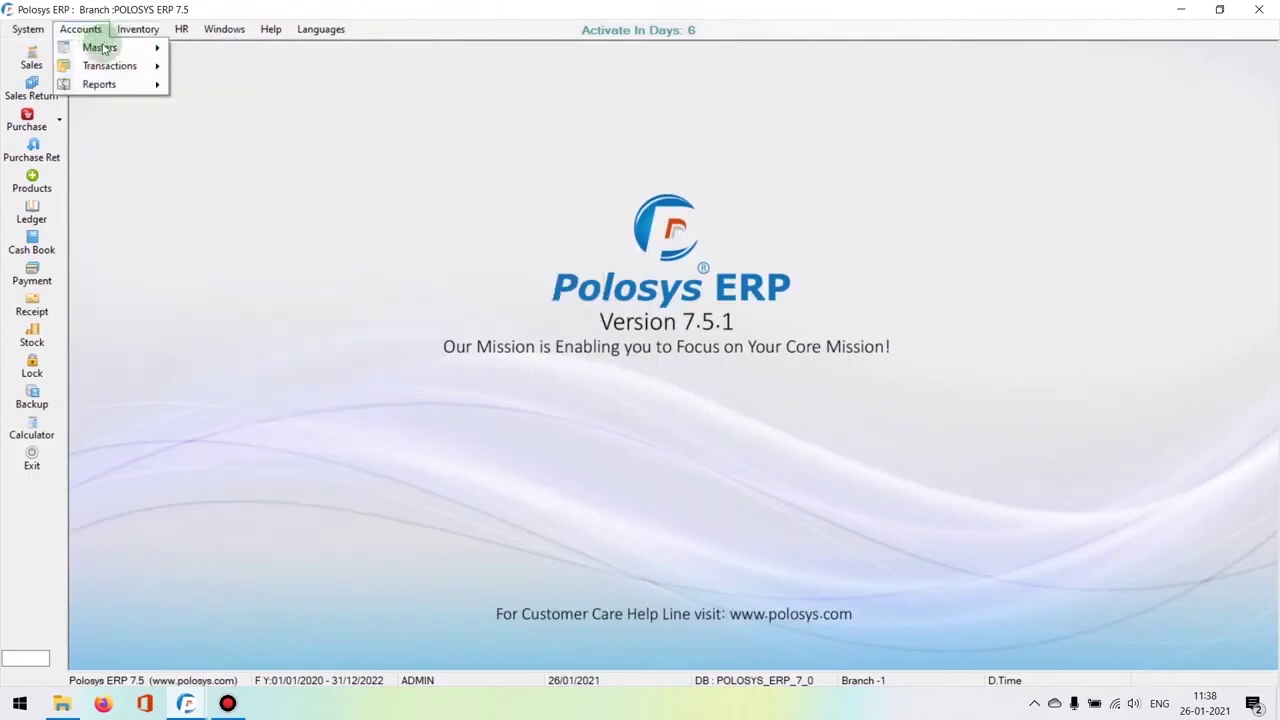
{"action": "mouse_move", "coordinate": [119, 86]}
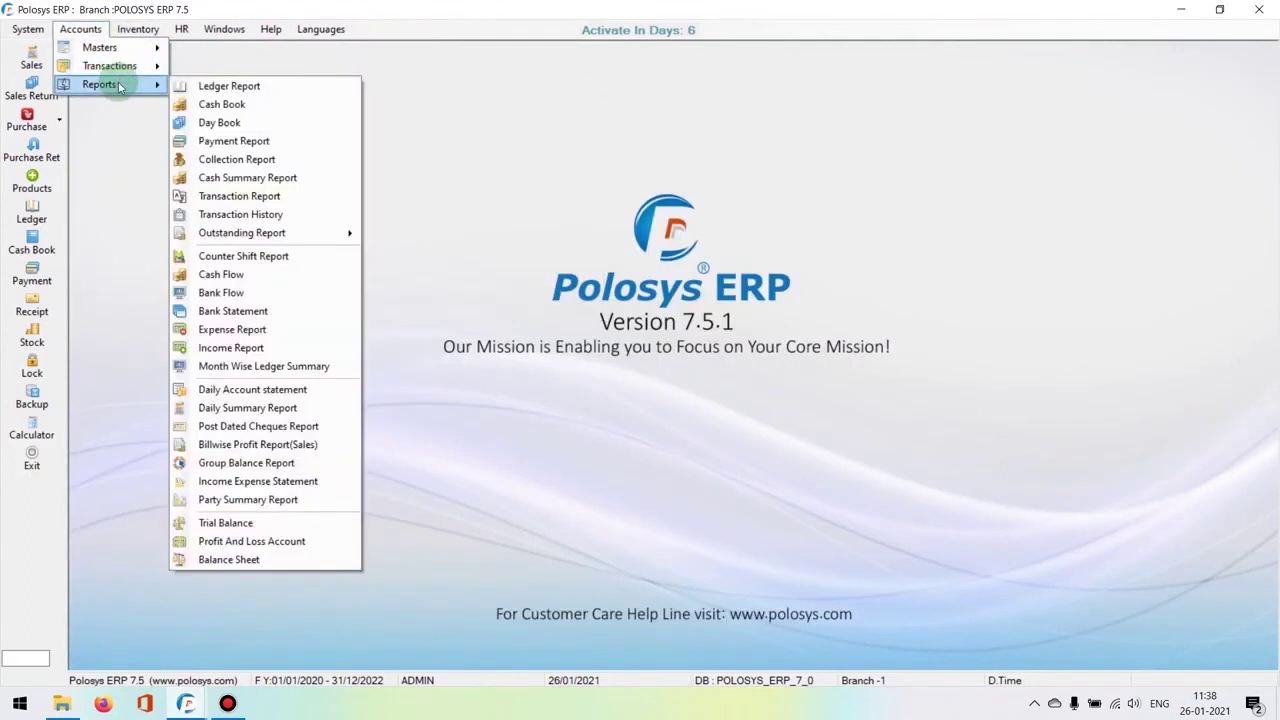
{"action": "left_click", "coordinate": [266, 545]}
{"action": "left_click", "coordinate": [311, 301]}
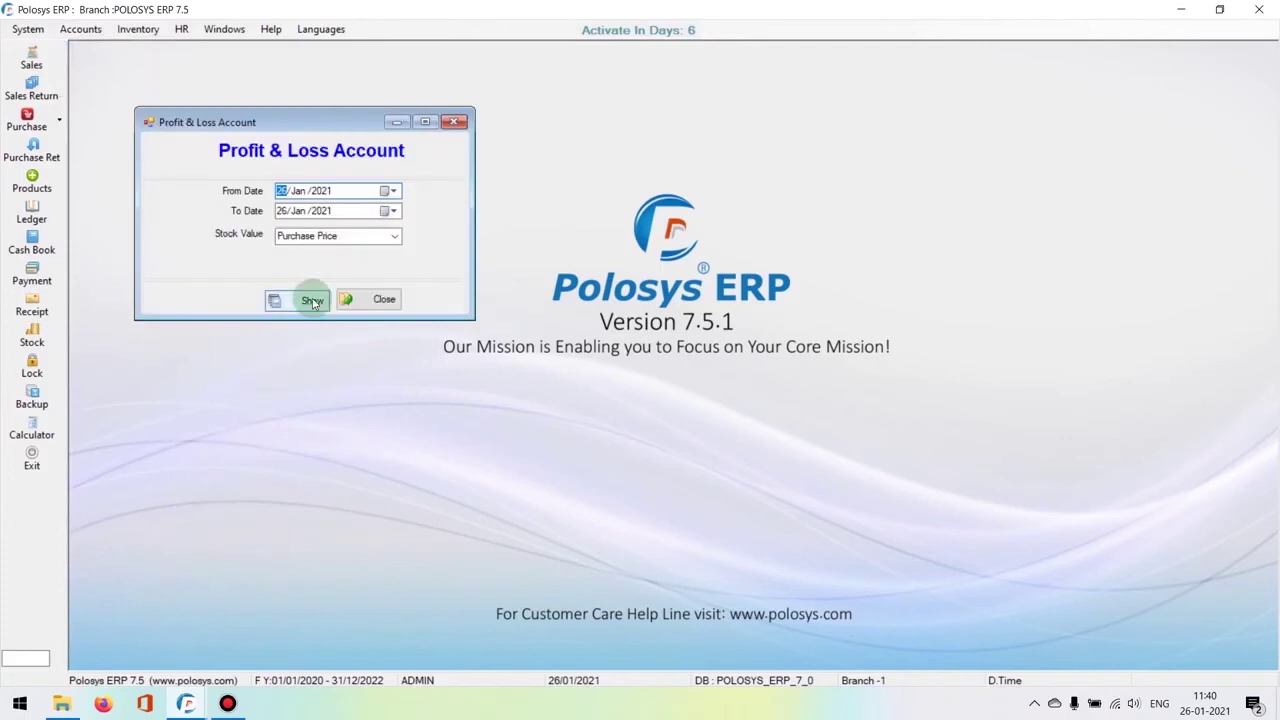
{"action": "left_click", "coordinate": [312, 302]}
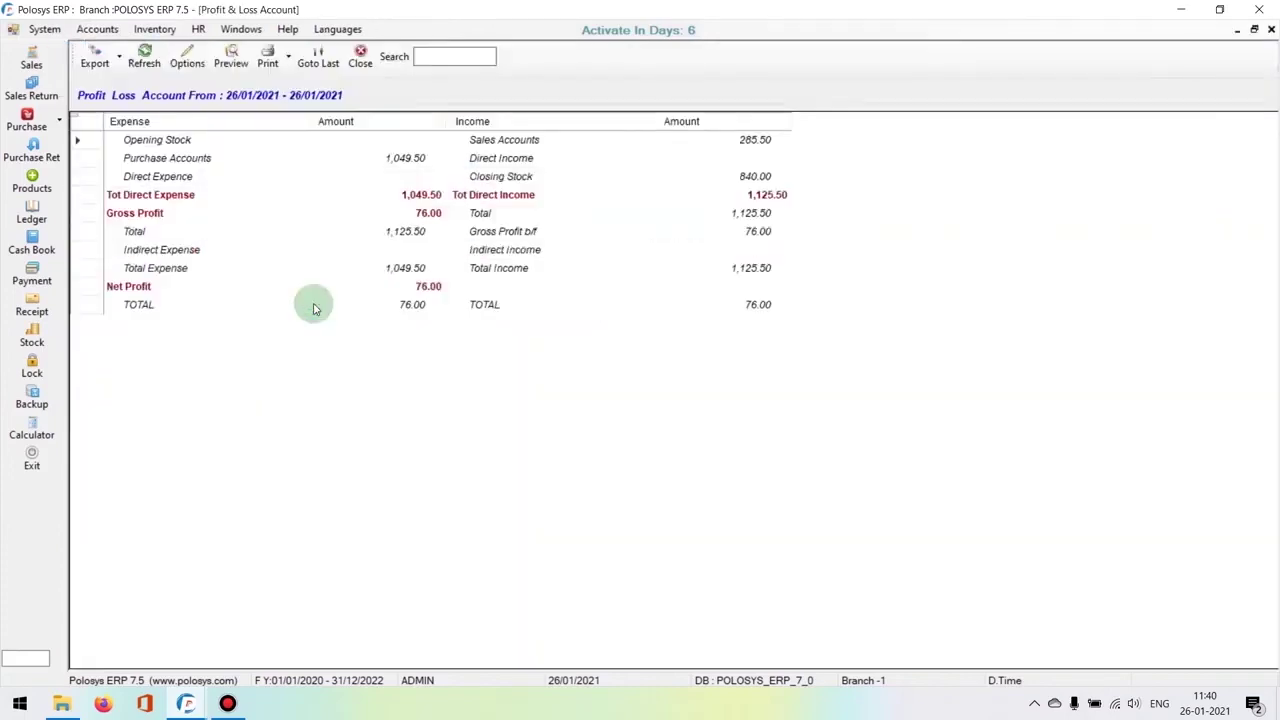